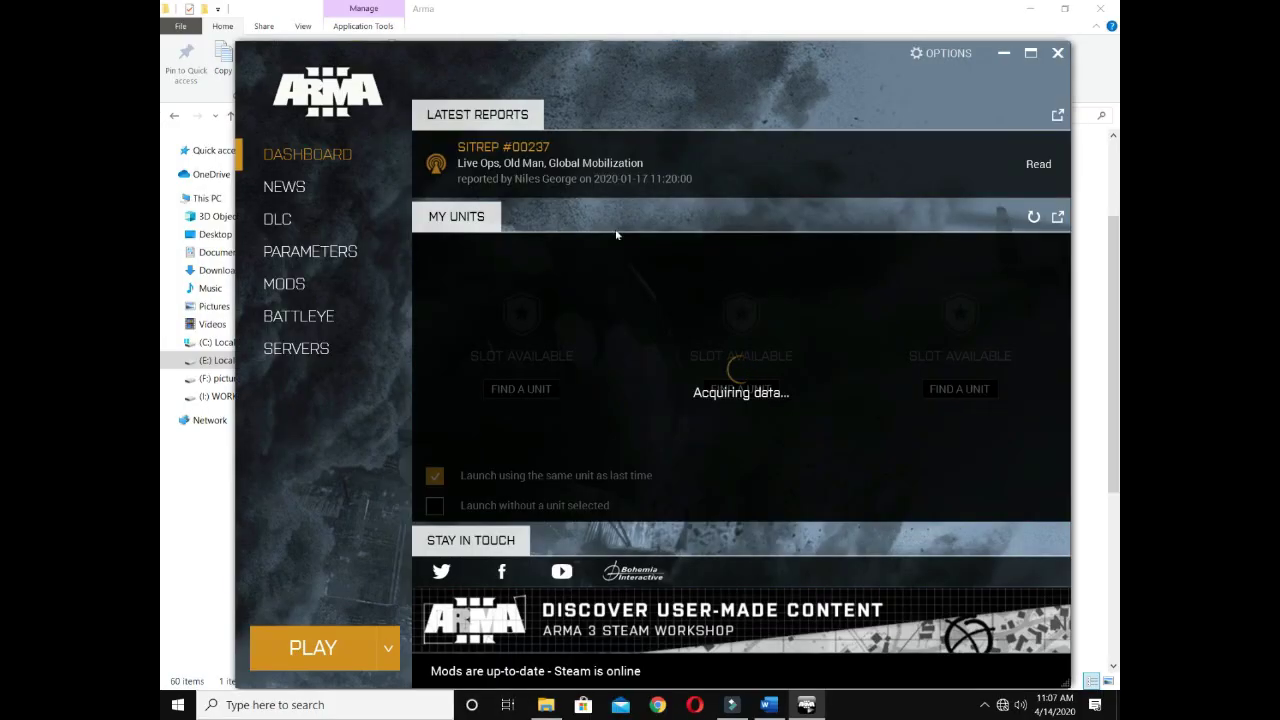
Step: Go from the DLC page to the Mods page to show the available gcam mod
left_click(306, 210)
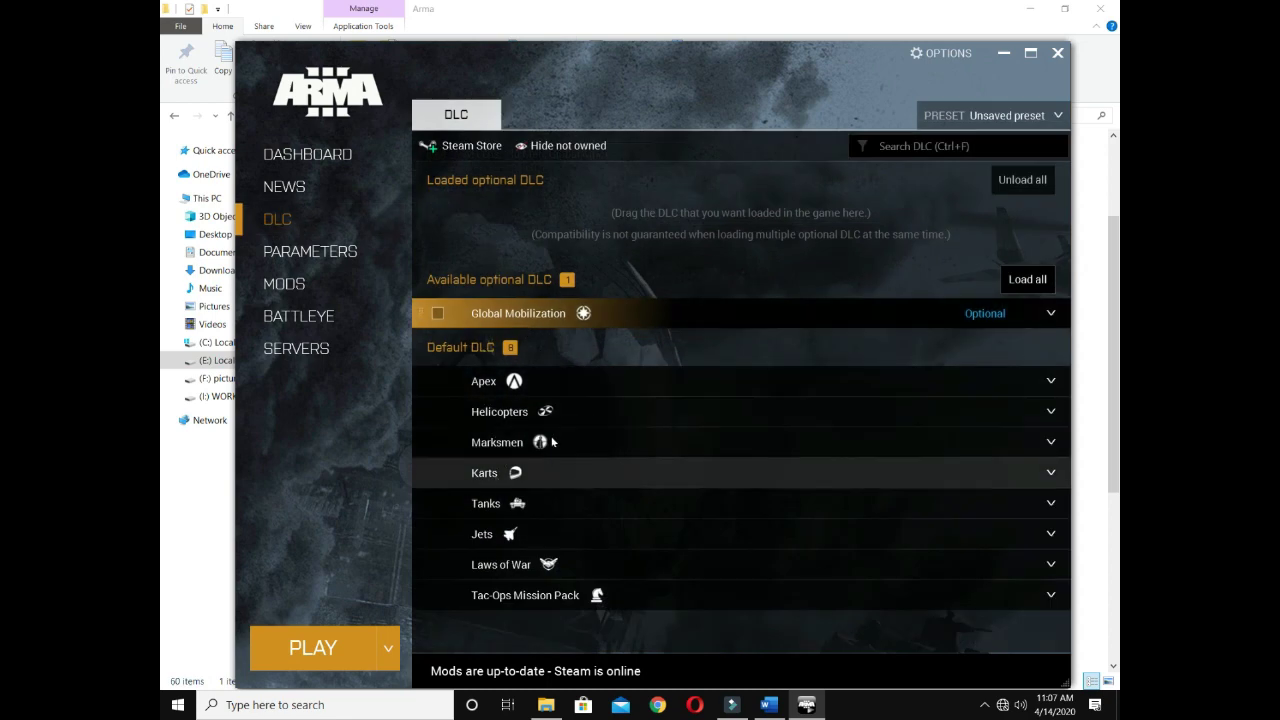
left_click(290, 283)
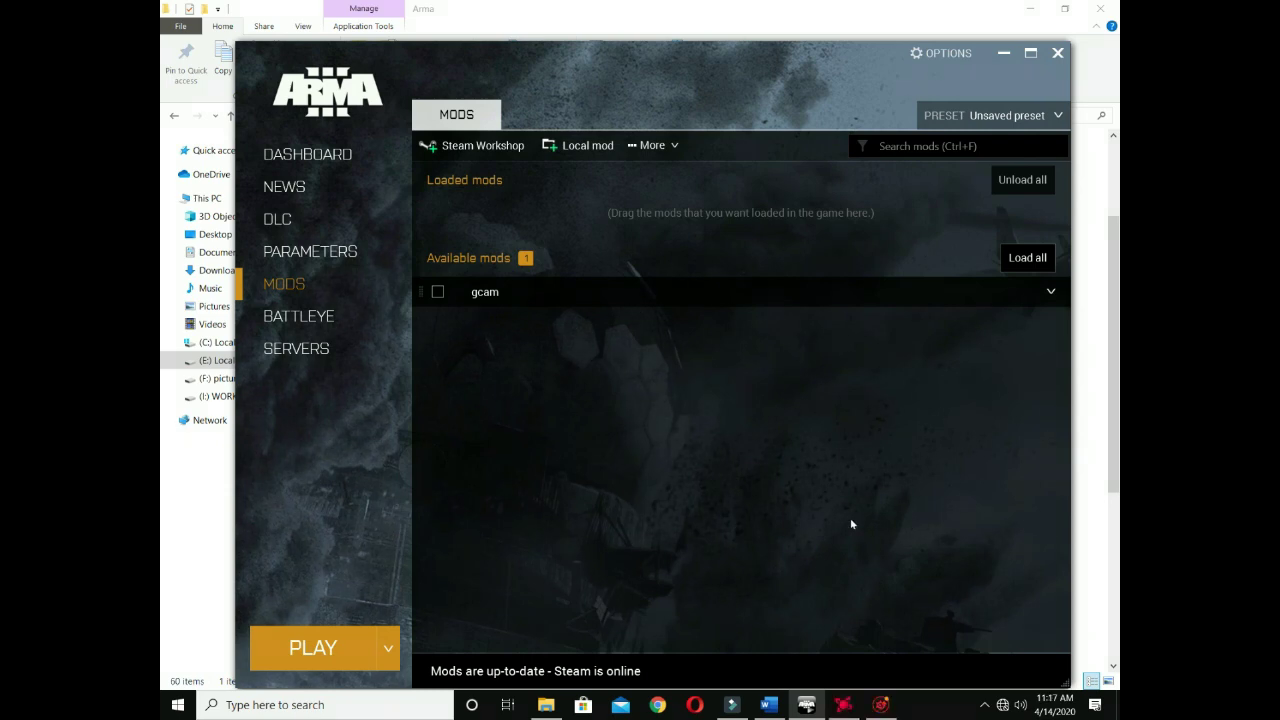
Step: Minimize the Arma launcher, start a Driver Booster driver scan, then bring up AMD Radeon Settings
mouse_move(830, 710)
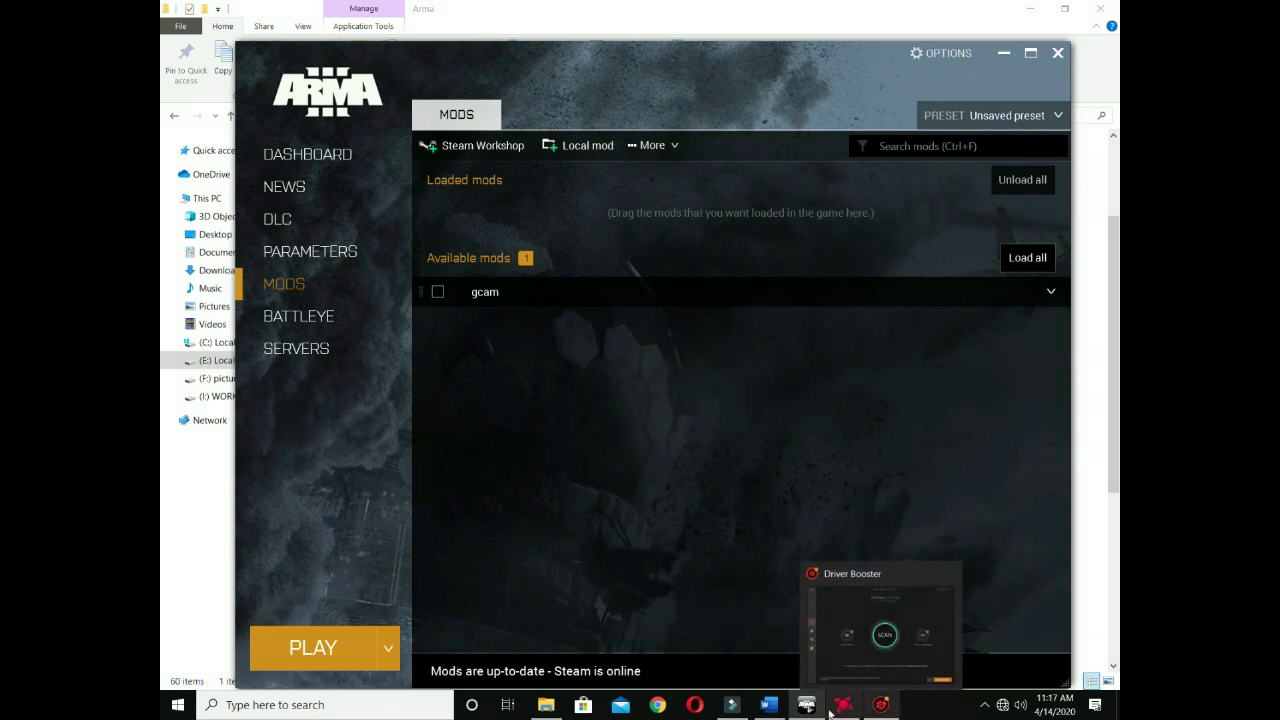
left_click(881, 705)
left_click(1004, 53)
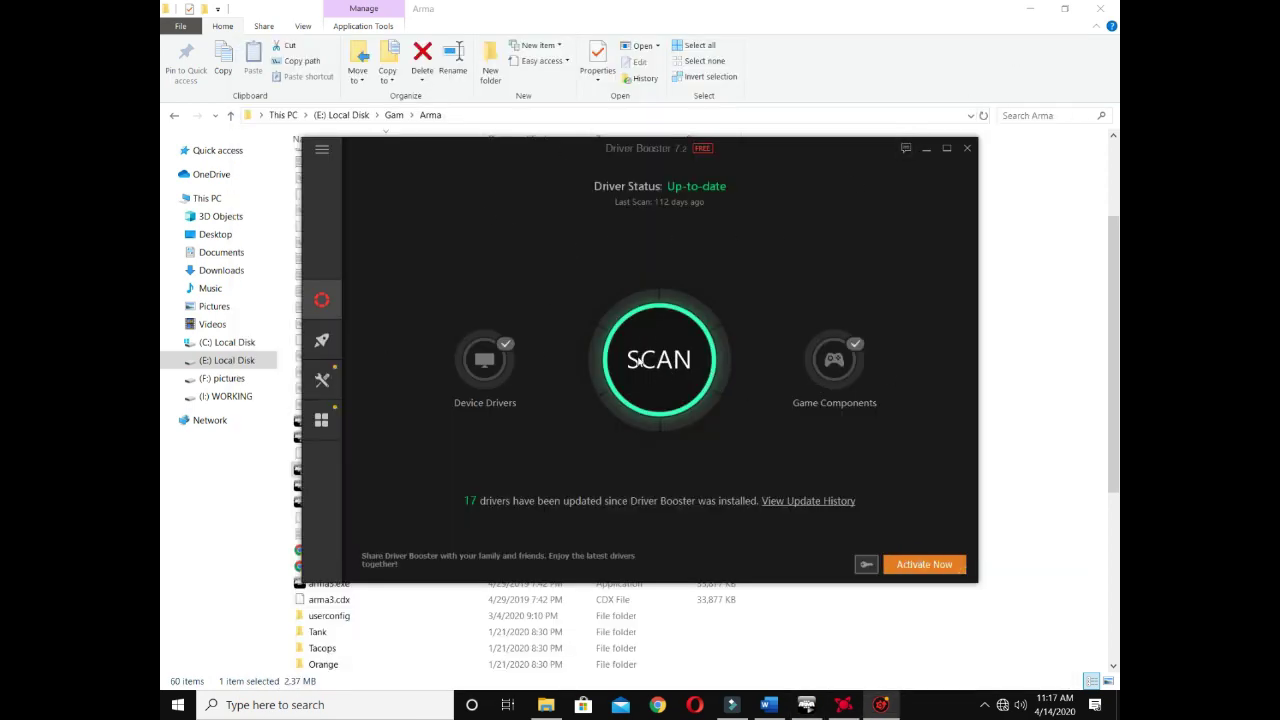
left_click(710, 372)
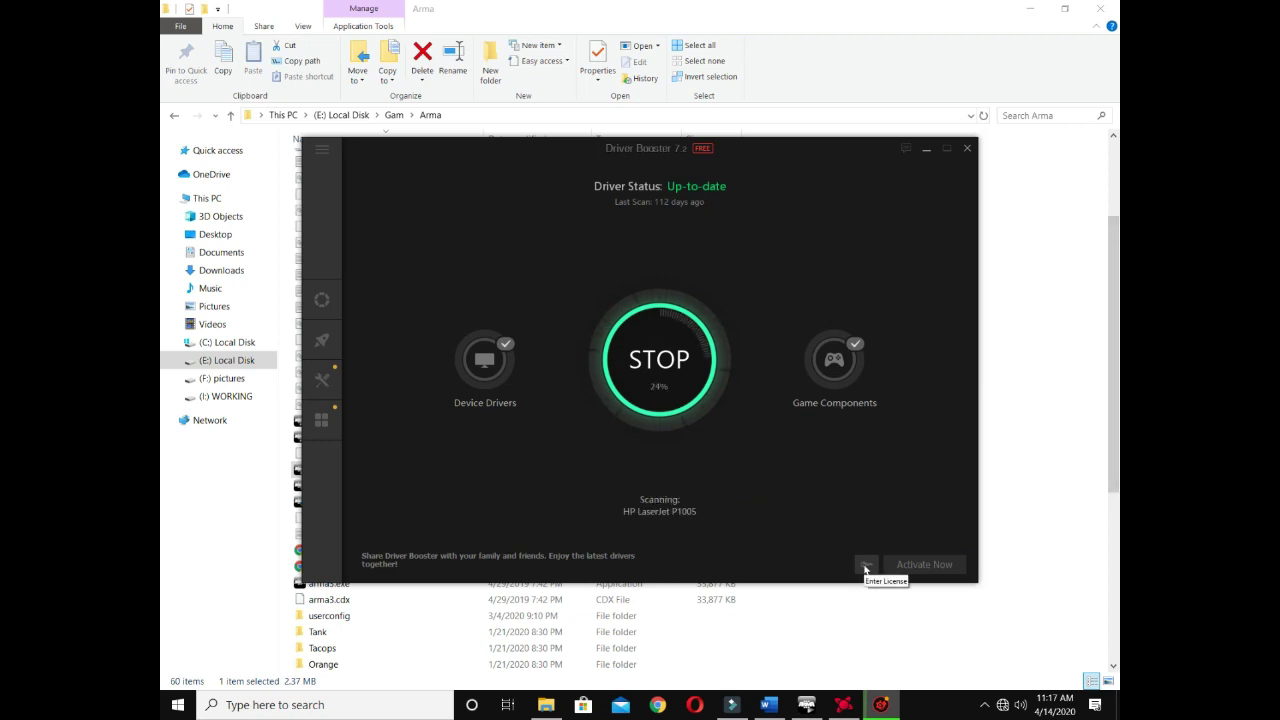
left_click(843, 704)
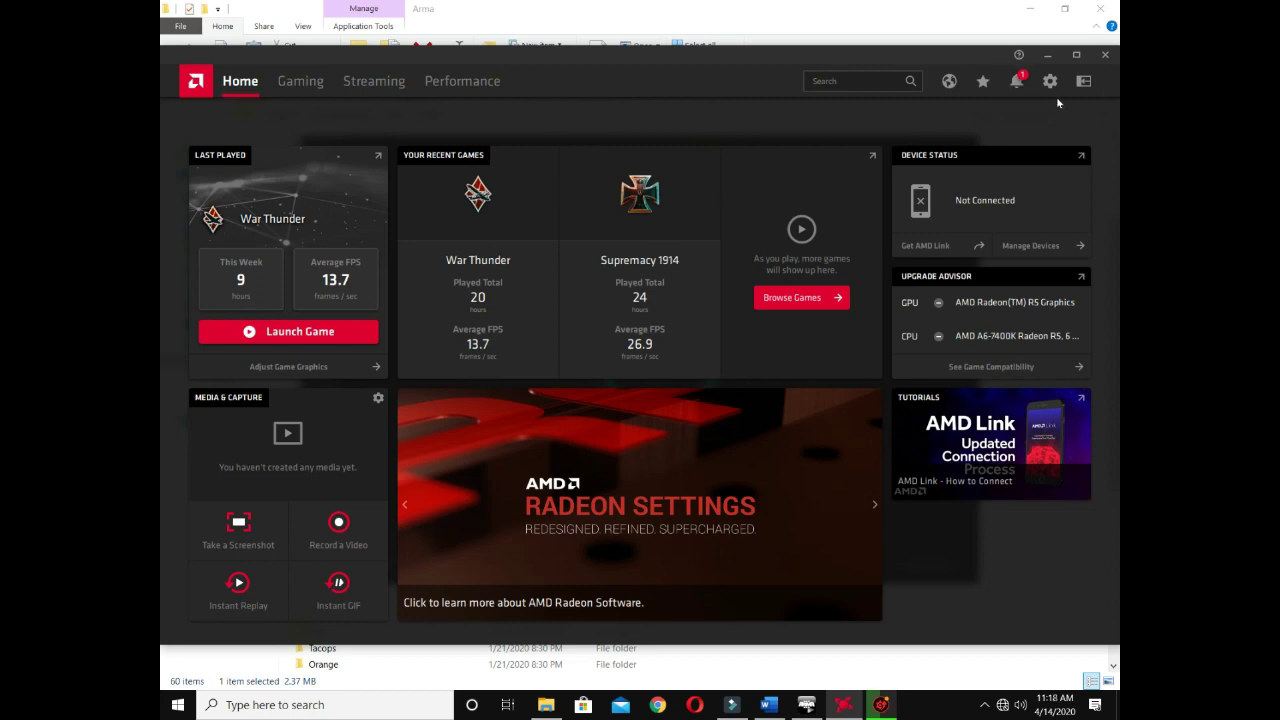
Step: Close AMD Radeon Settings, leave Platform at 32-bit in Parameters, and show all parameters
left_click(1105, 55)
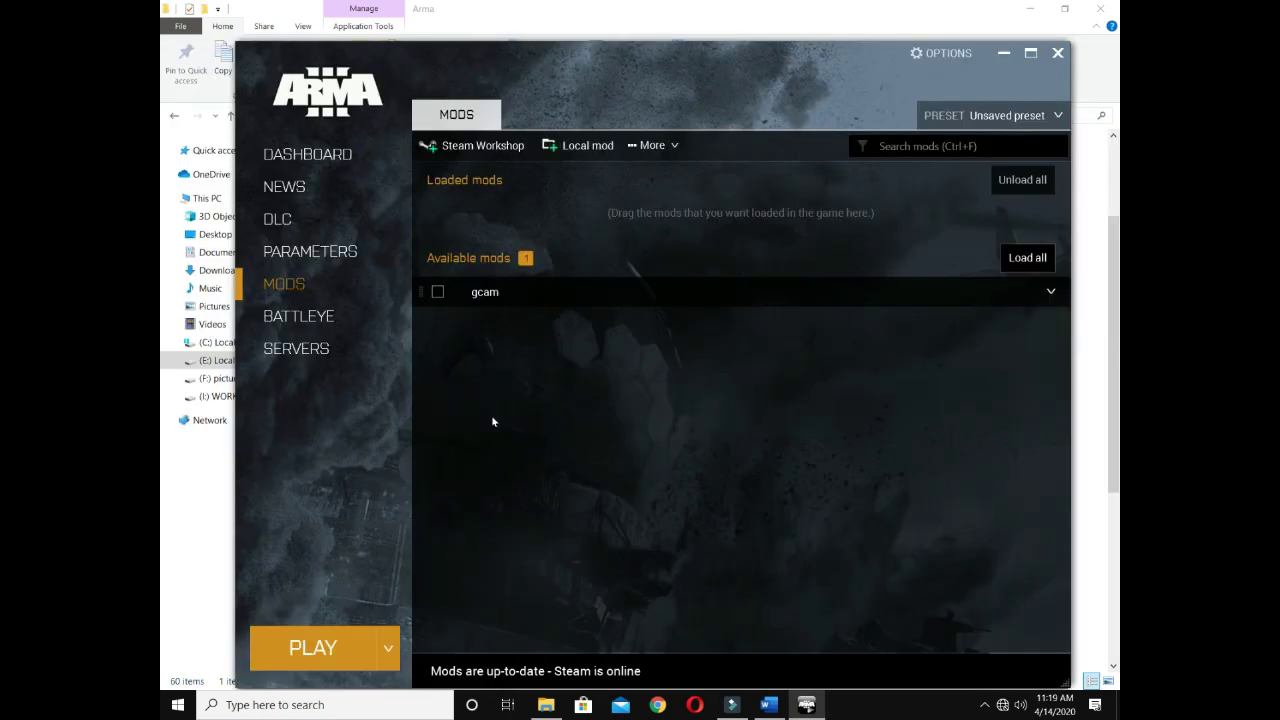
left_click(333, 251)
left_click(698, 177)
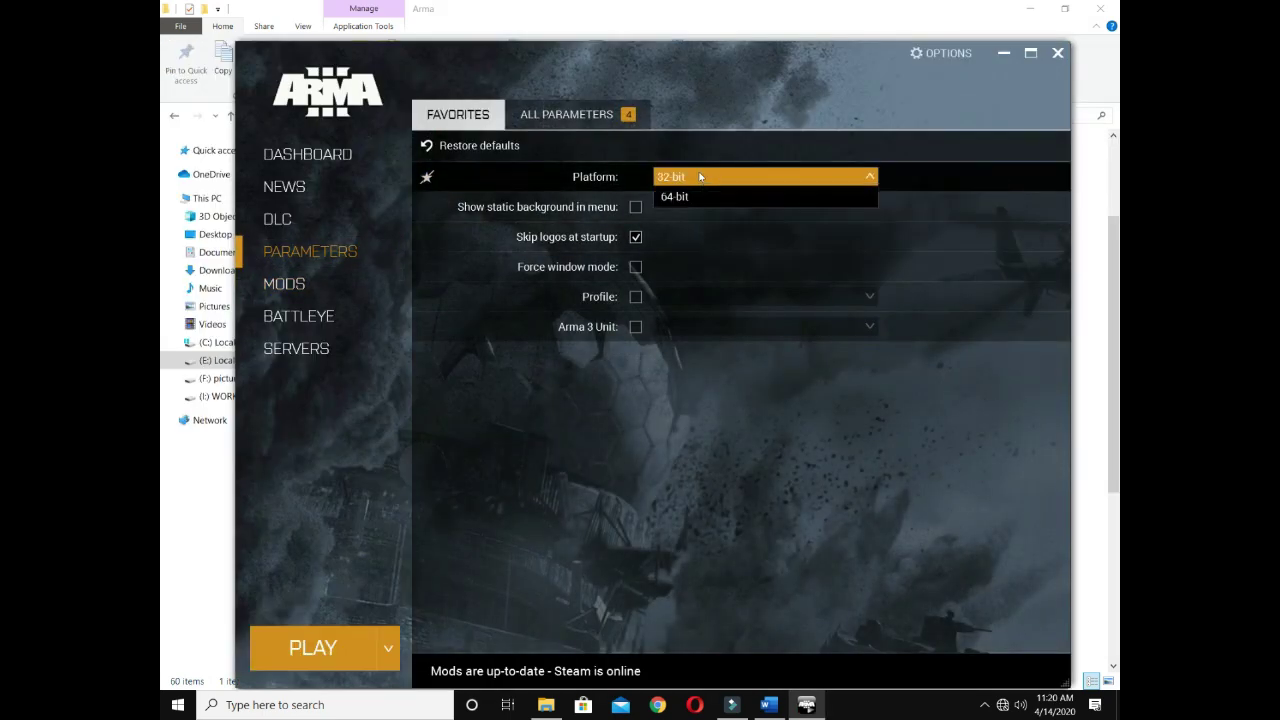
left_click(706, 225)
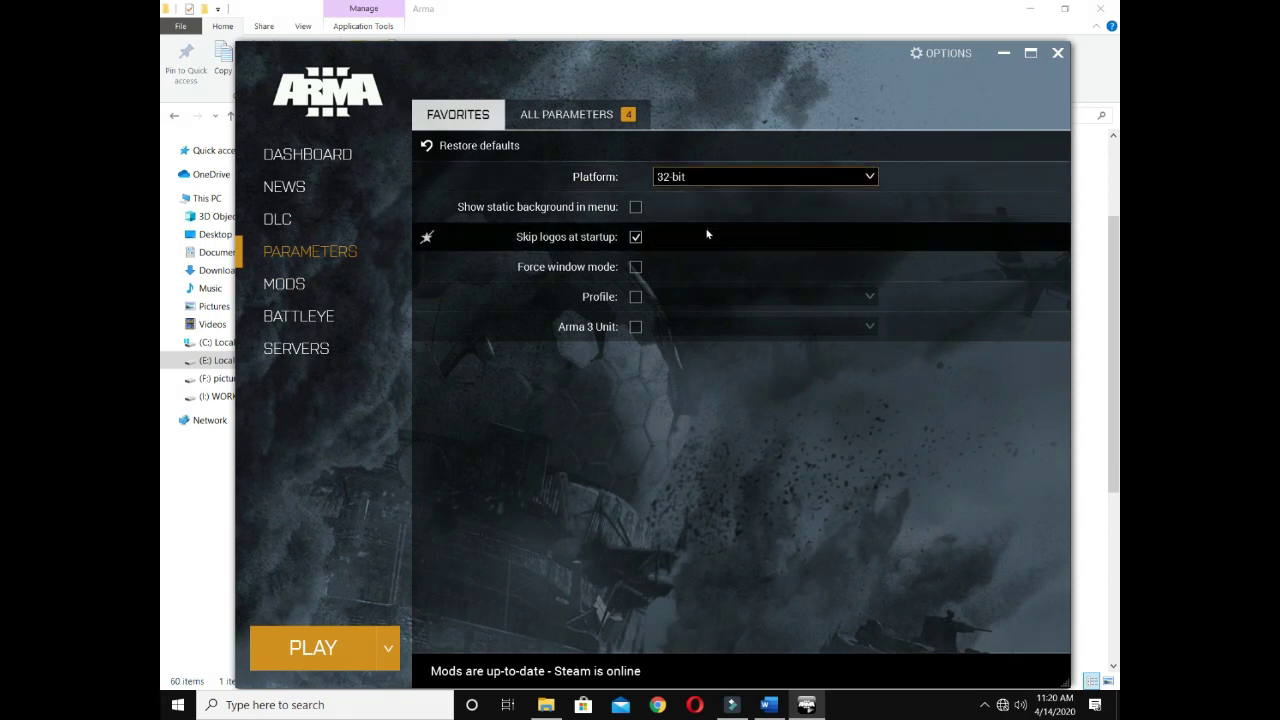
left_click(712, 176)
left_click(703, 240)
left_click(703, 176)
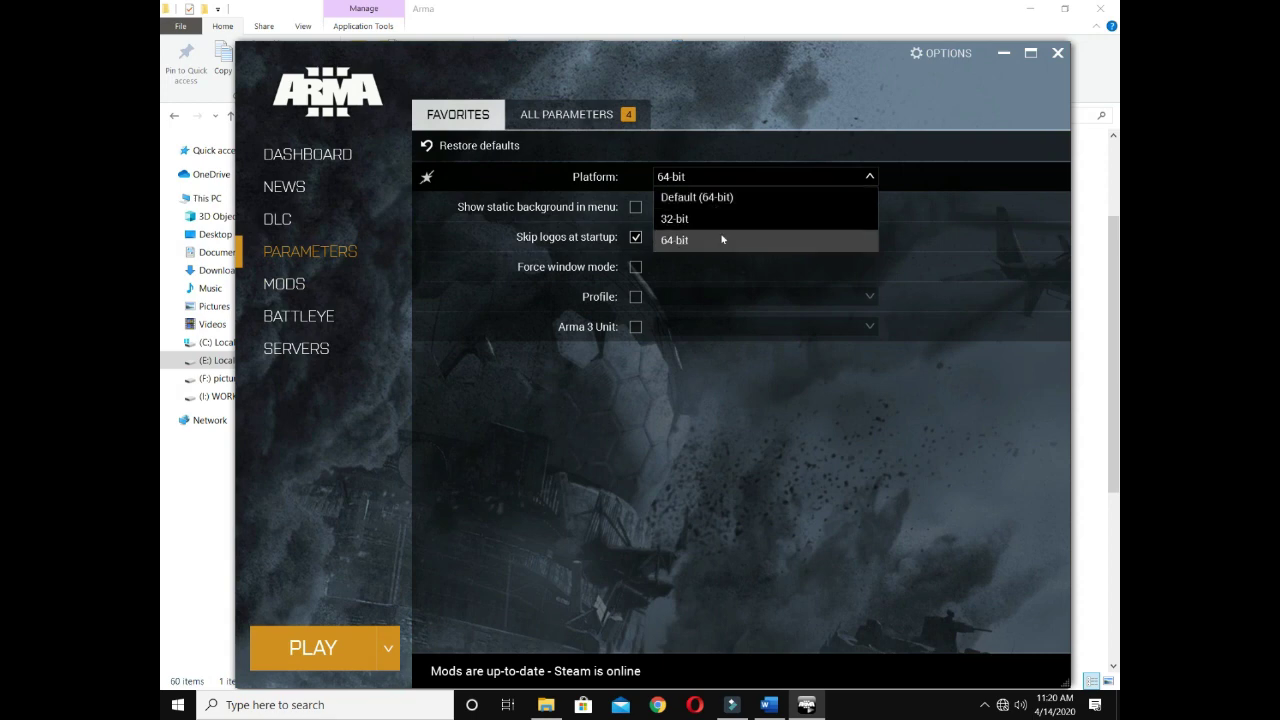
left_click(716, 222)
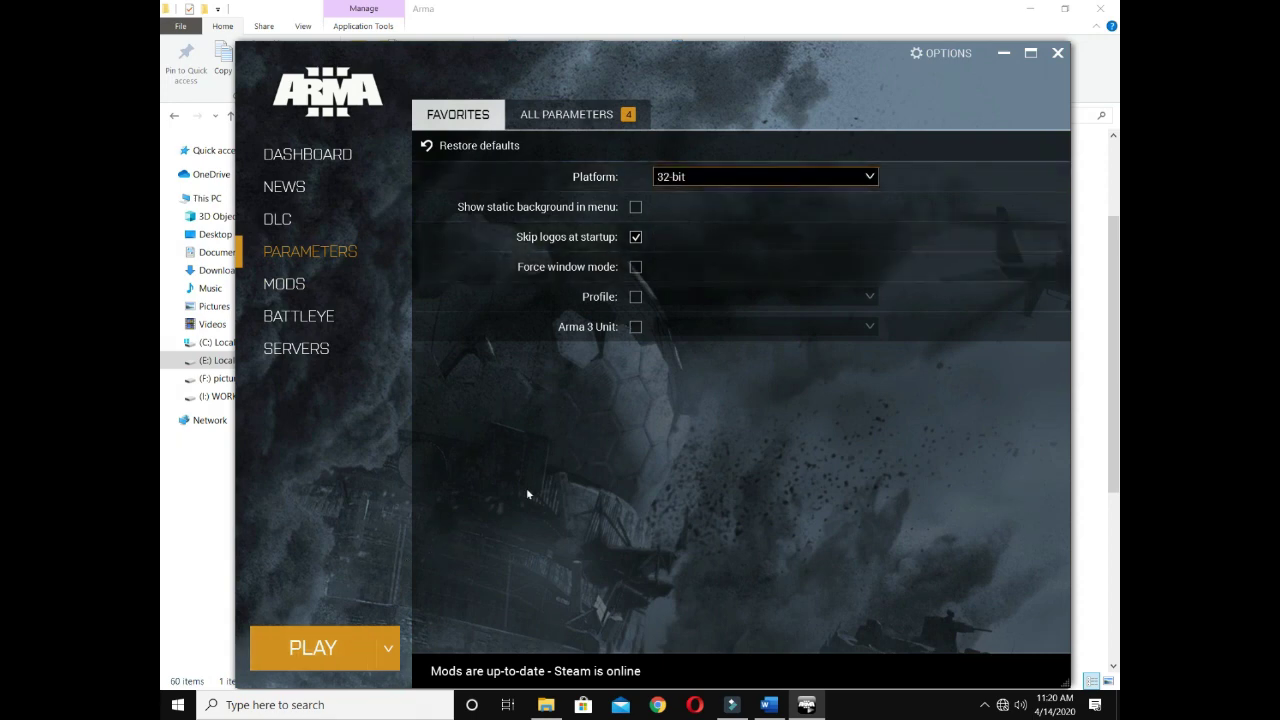
left_click(566, 114)
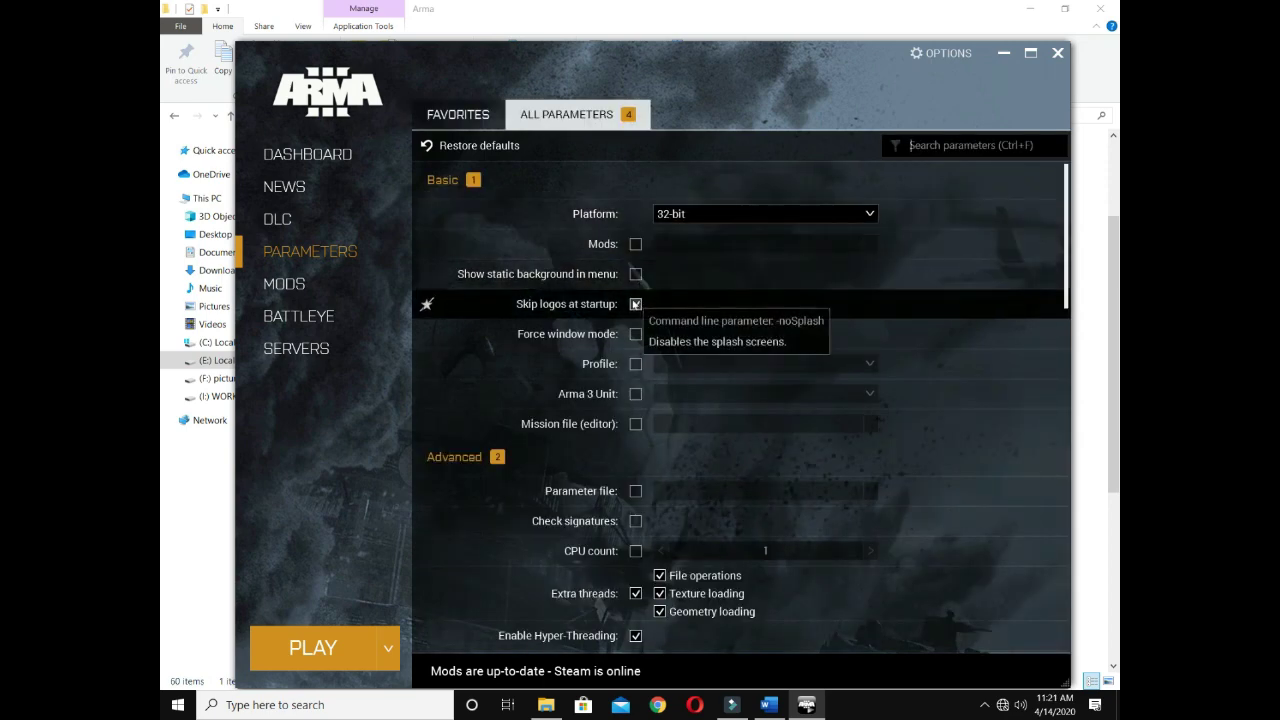
Step: Enable Extra threads, Enable Hyper-Threading and No Context Buffers among all launch parameters
scroll(641, 455, "down", 3)
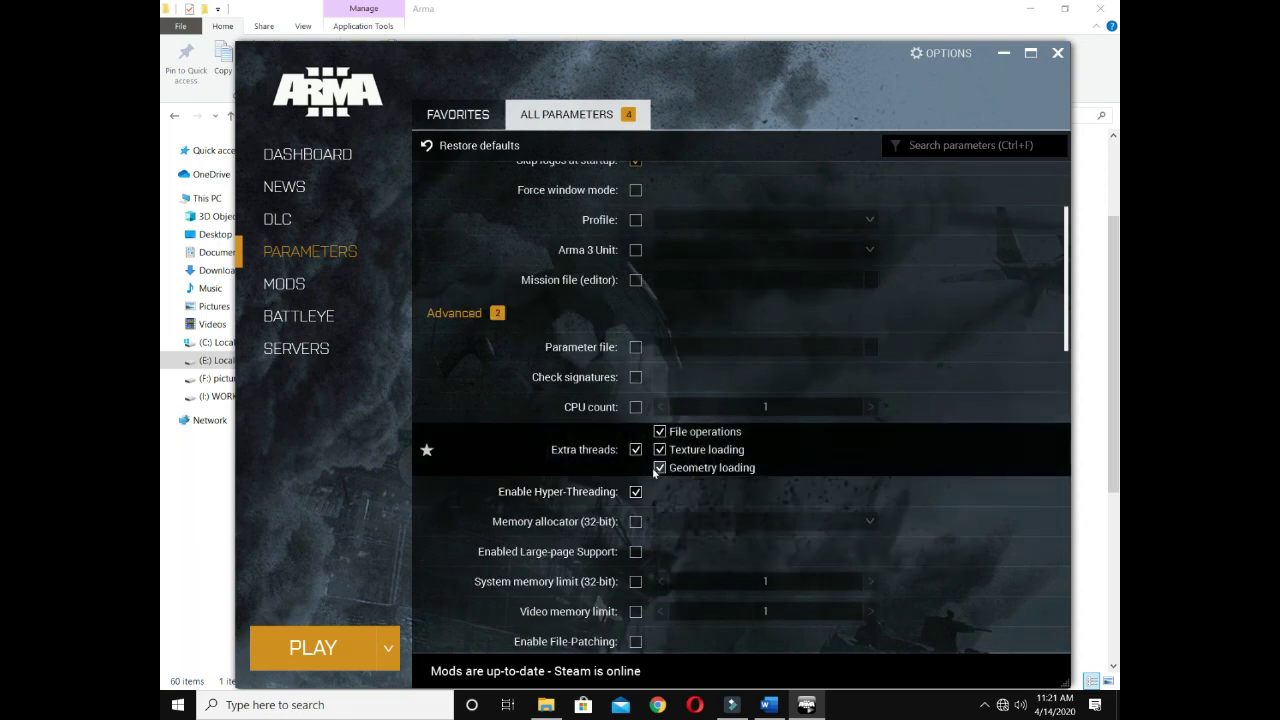
left_click(638, 452)
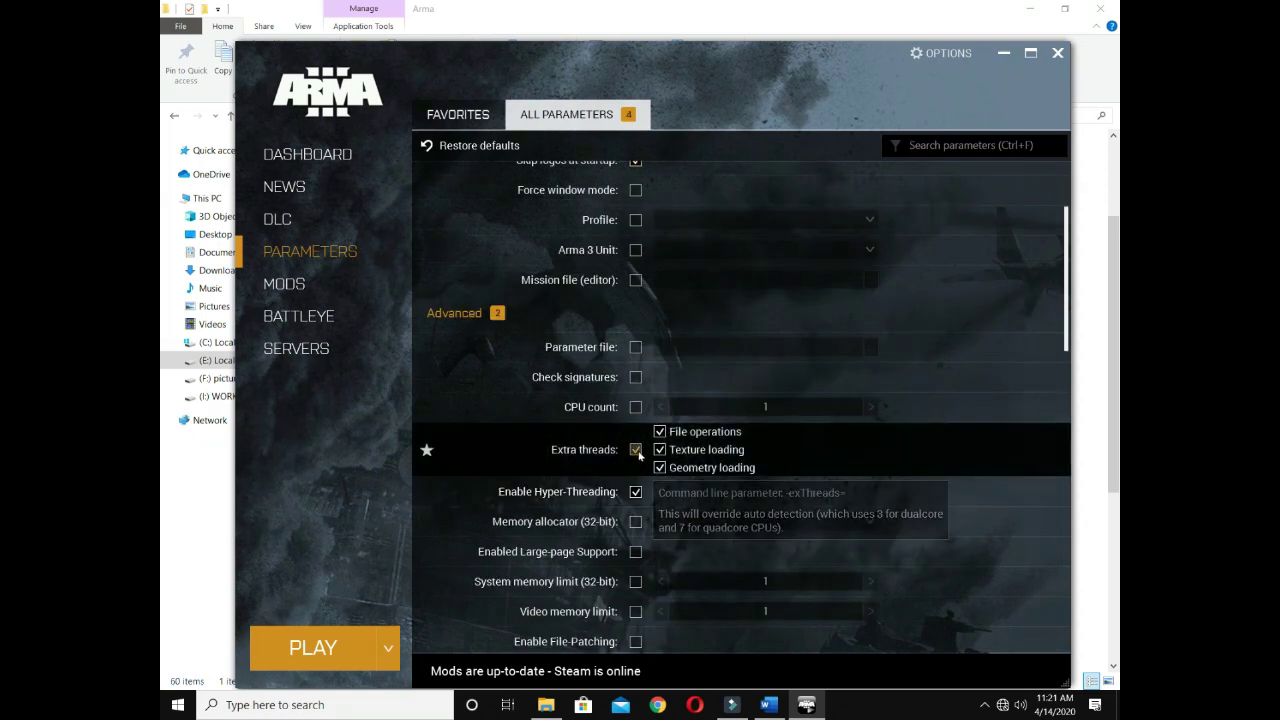
left_click(637, 451)
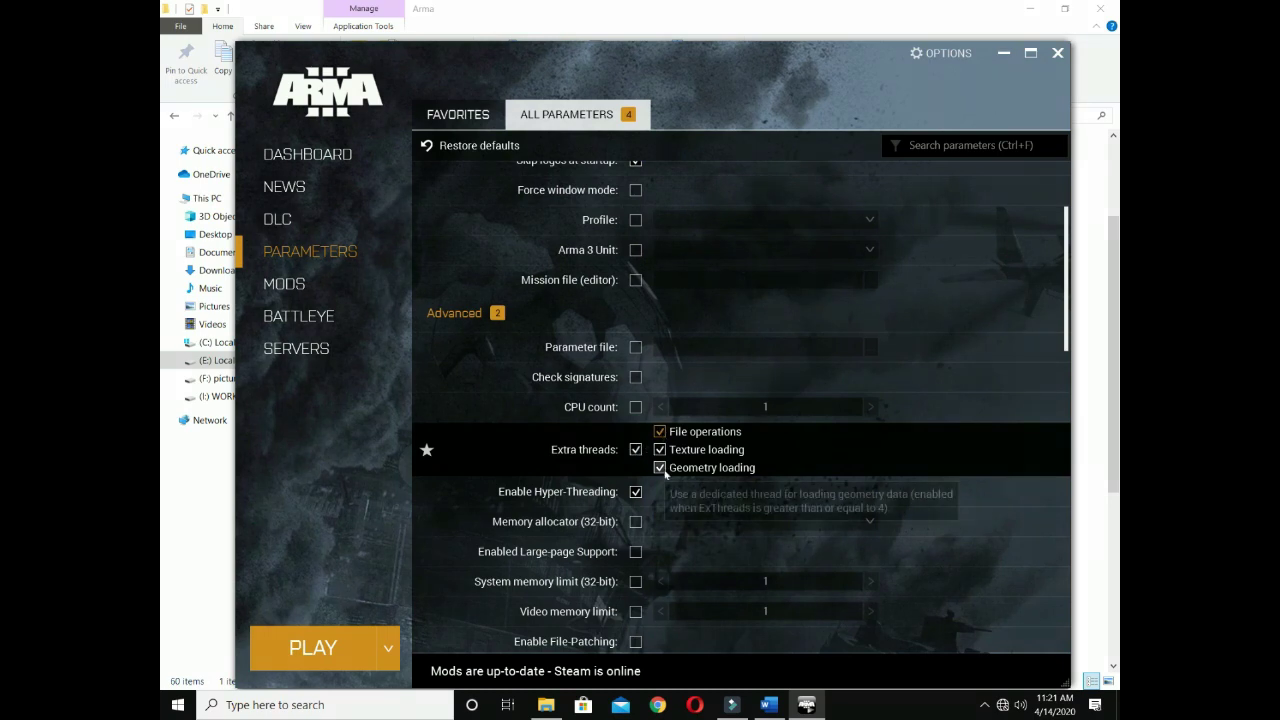
mouse_move(648, 491)
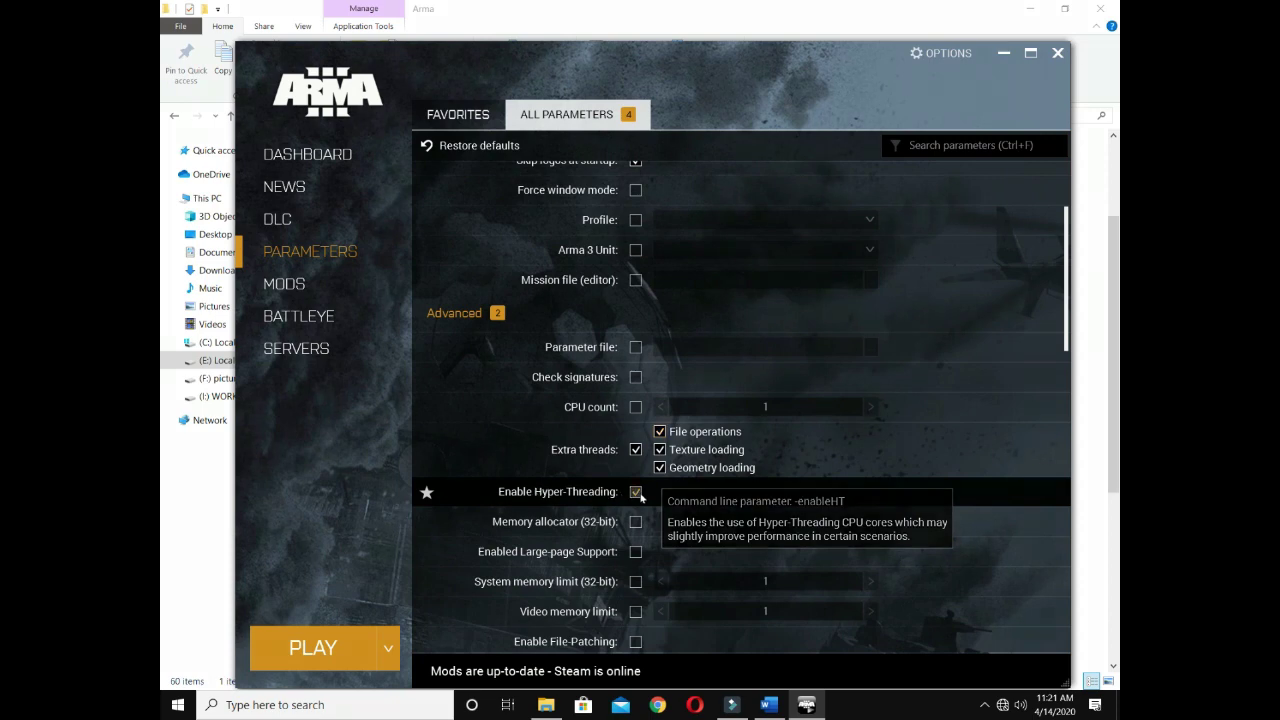
scroll(636, 600, "down", 10)
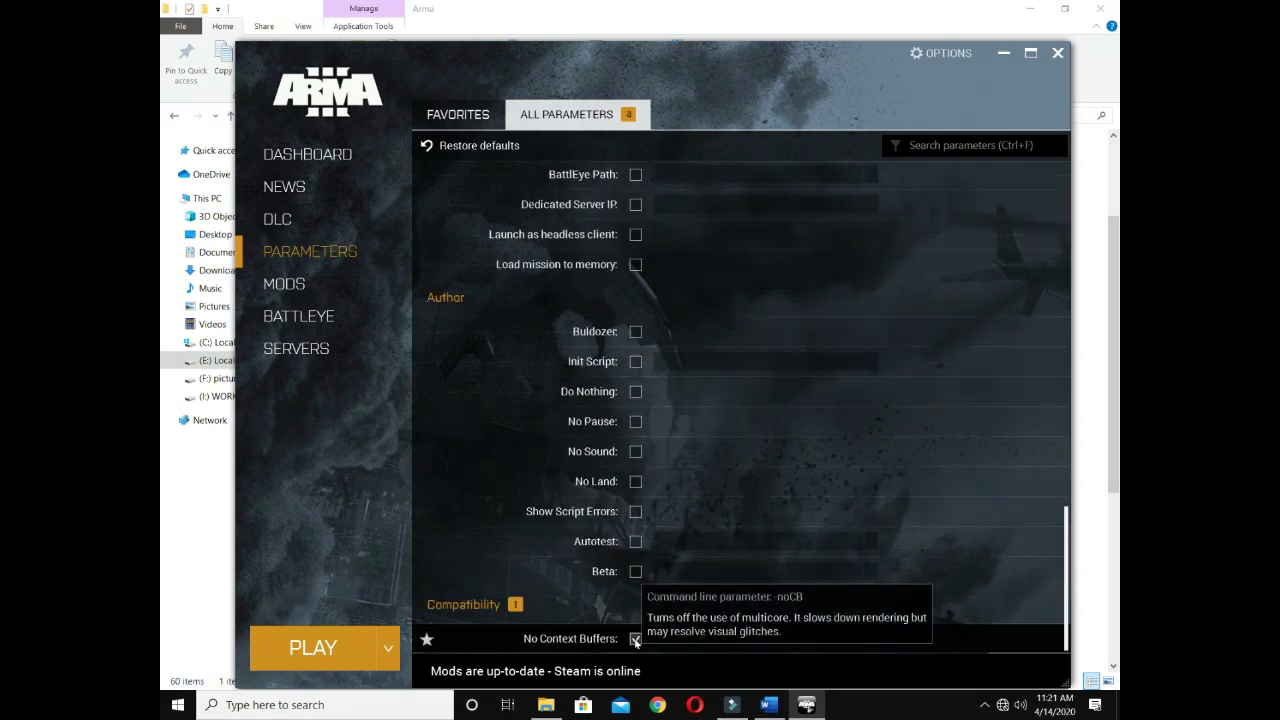
left_click(636, 640)
left_click(636, 640)
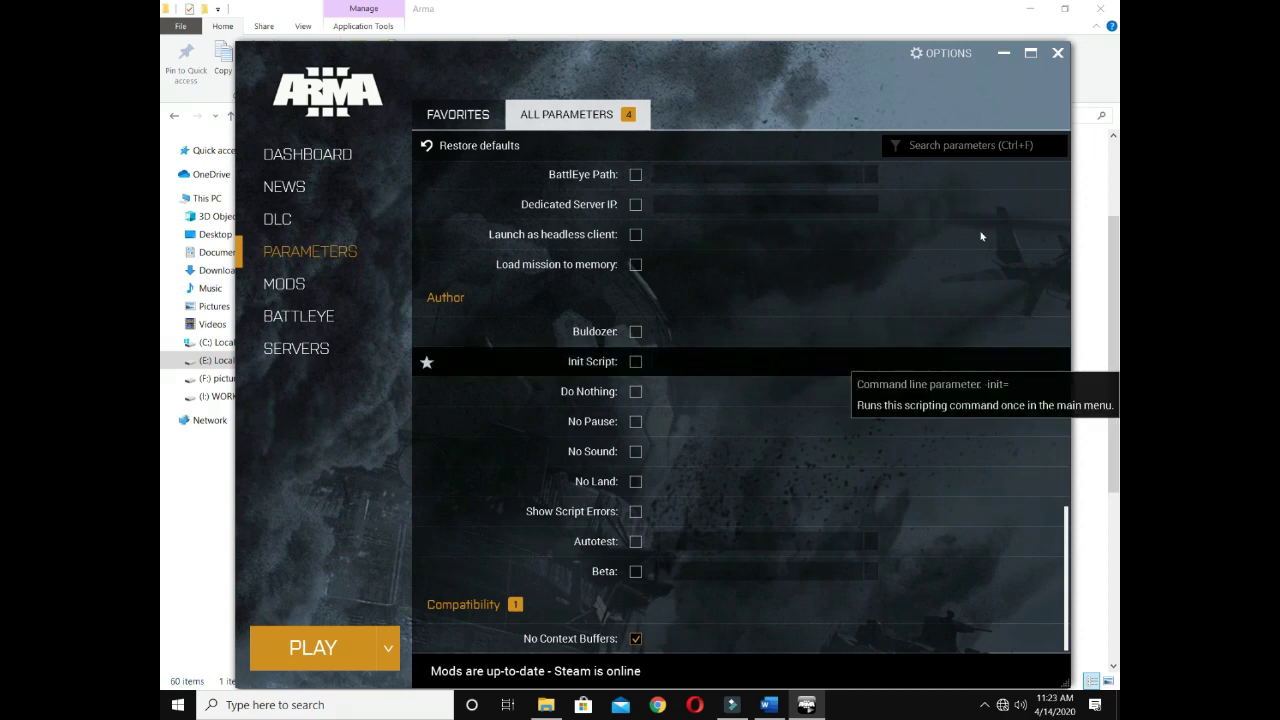
Step: Keep 'Close Launcher after clicking Play', disable launcher UI hardware acceleration, and untick BattlEye anti-cheat
left_click(927, 53)
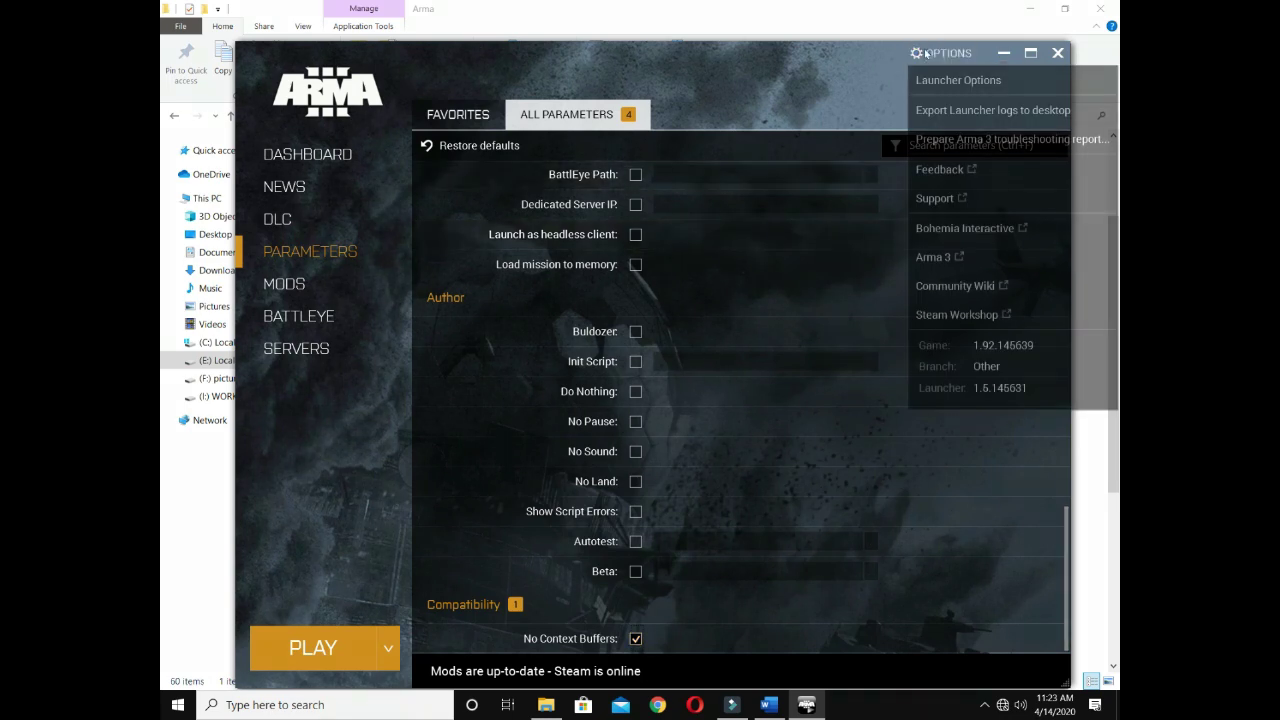
left_click(938, 80)
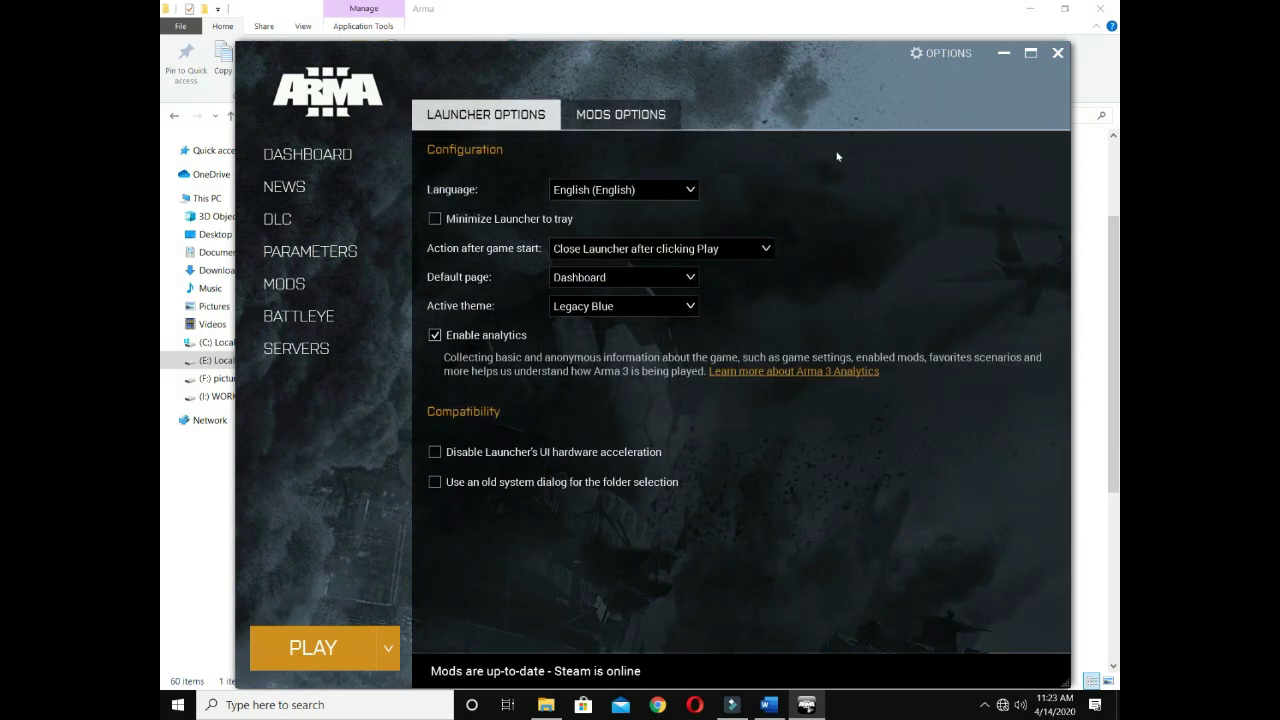
left_click(750, 251)
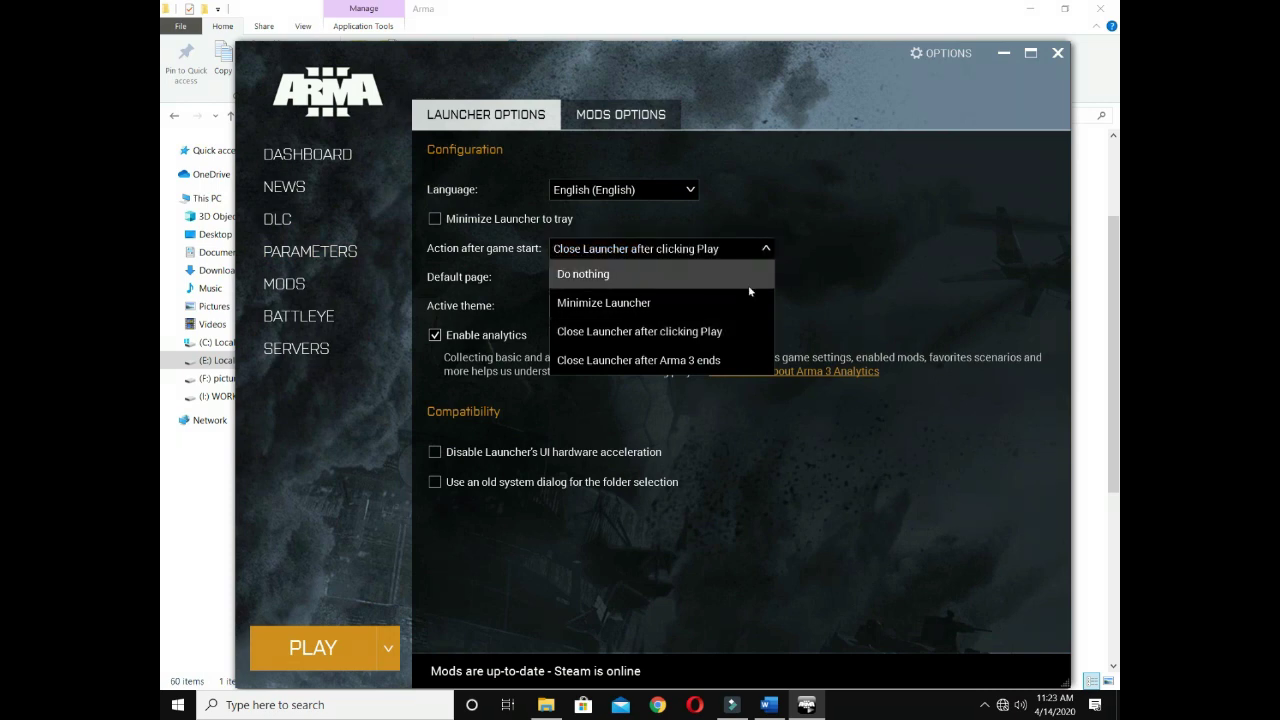
left_click(733, 343)
left_click(650, 451)
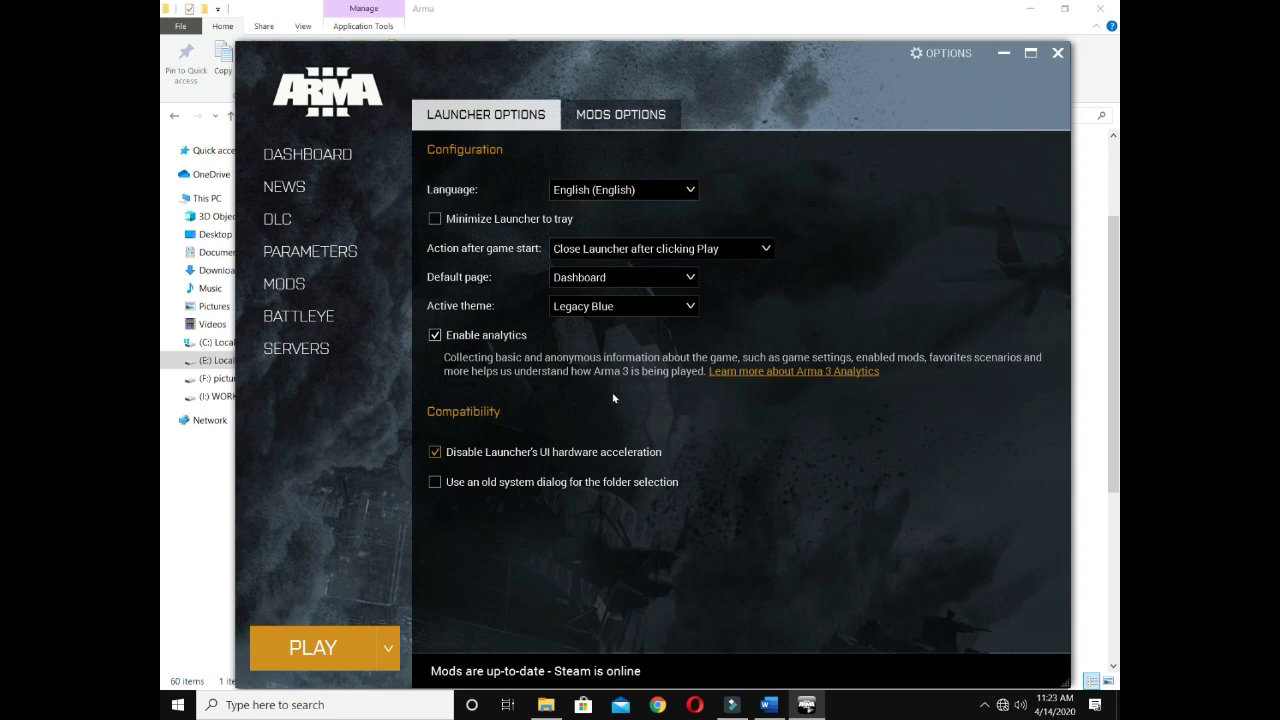
left_click(301, 322)
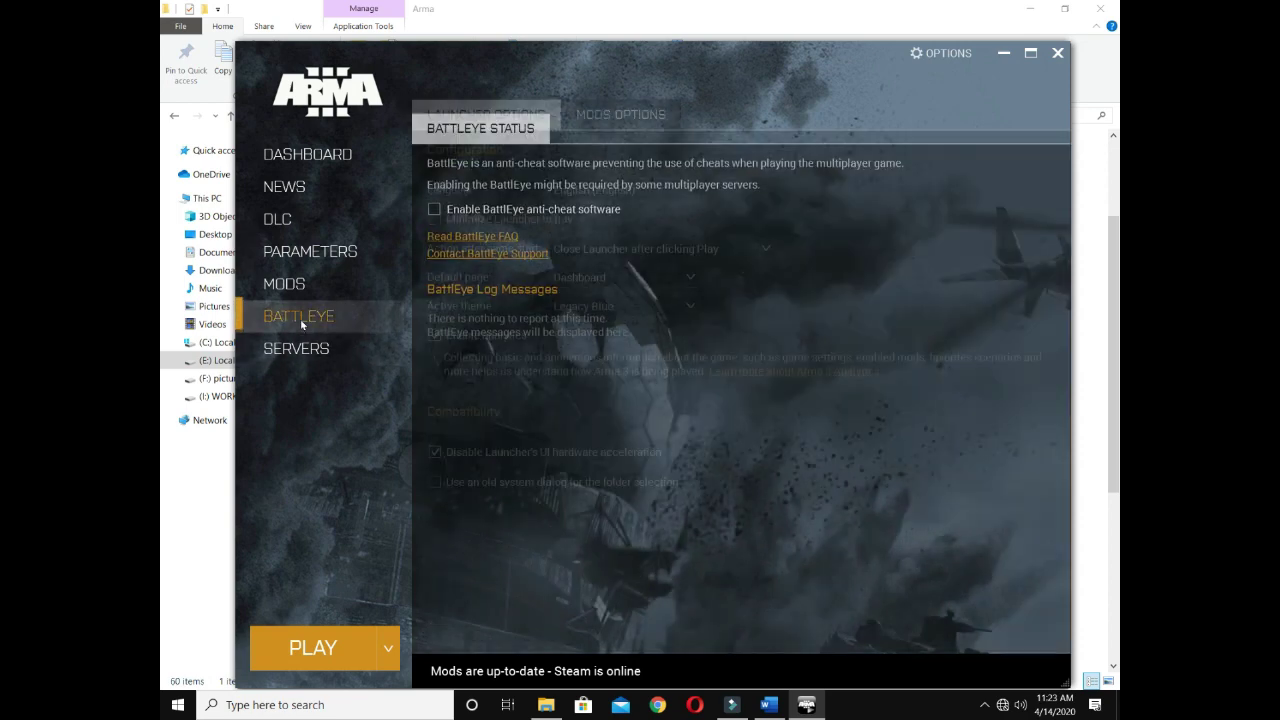
left_click(435, 198)
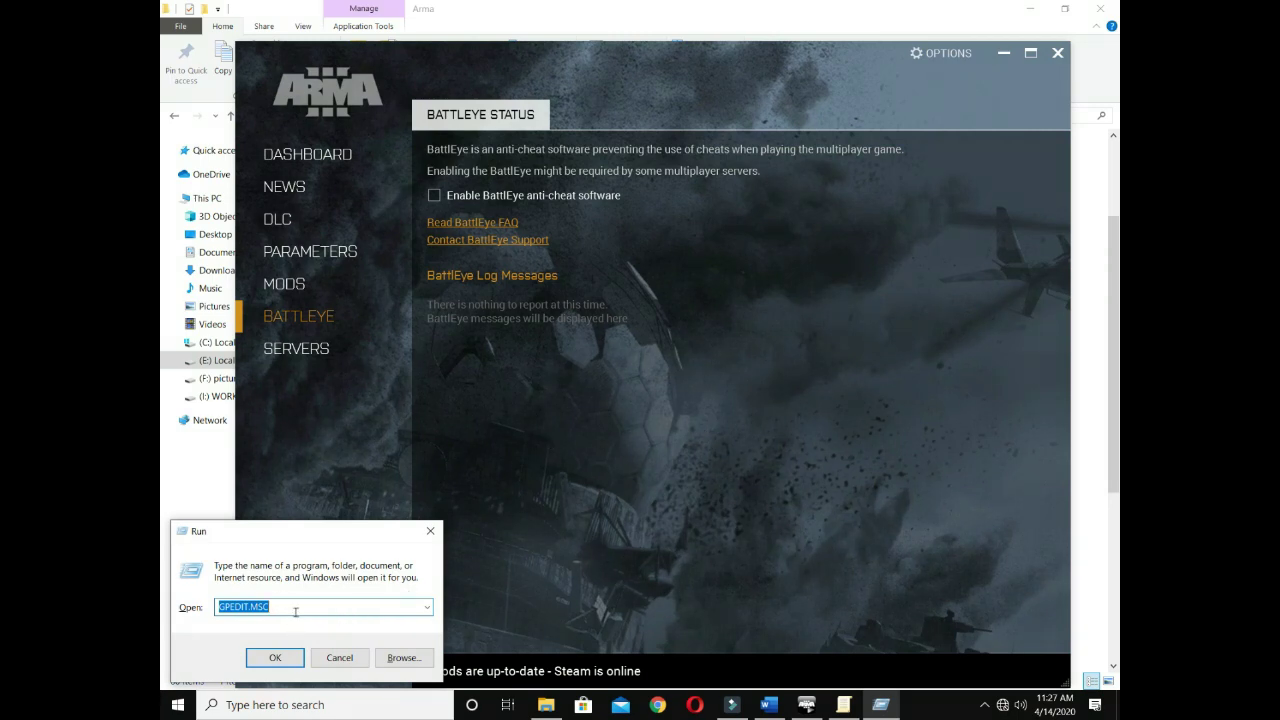
Step: Run GPEDIT.MSC from the Run dialog to open the Local Group Policy Editor
left_click(297, 608)
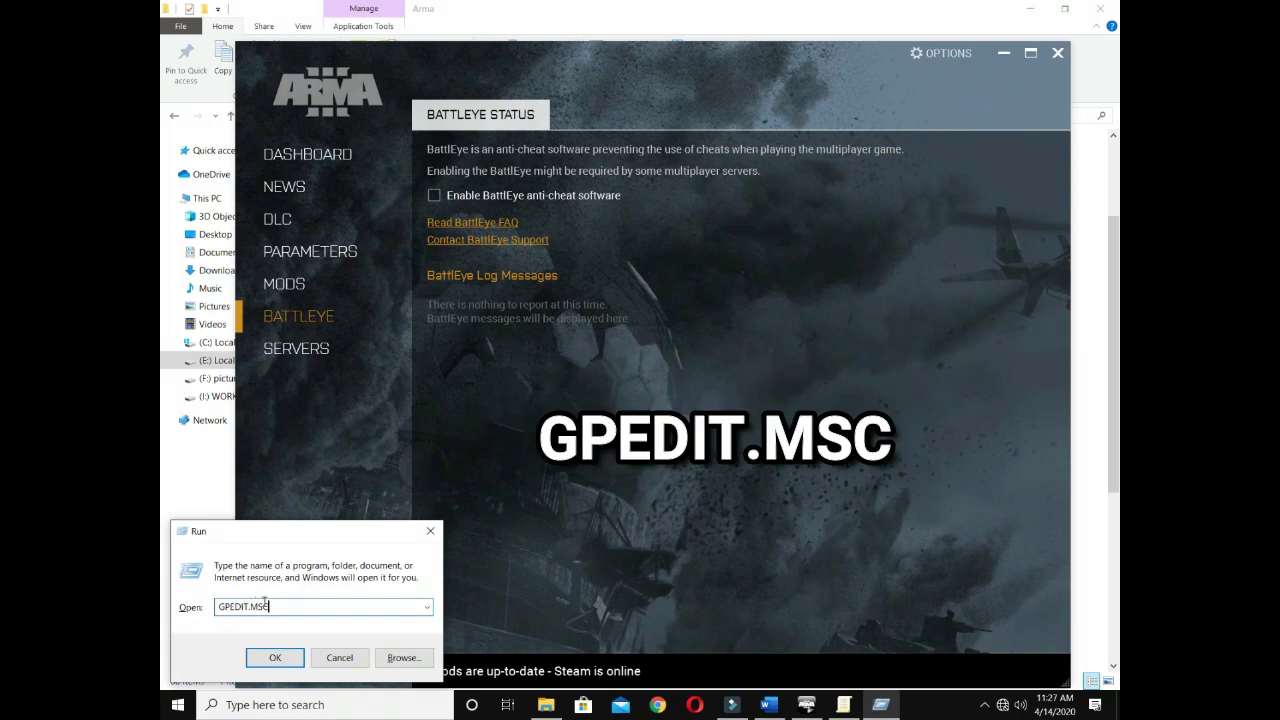
key("Return")
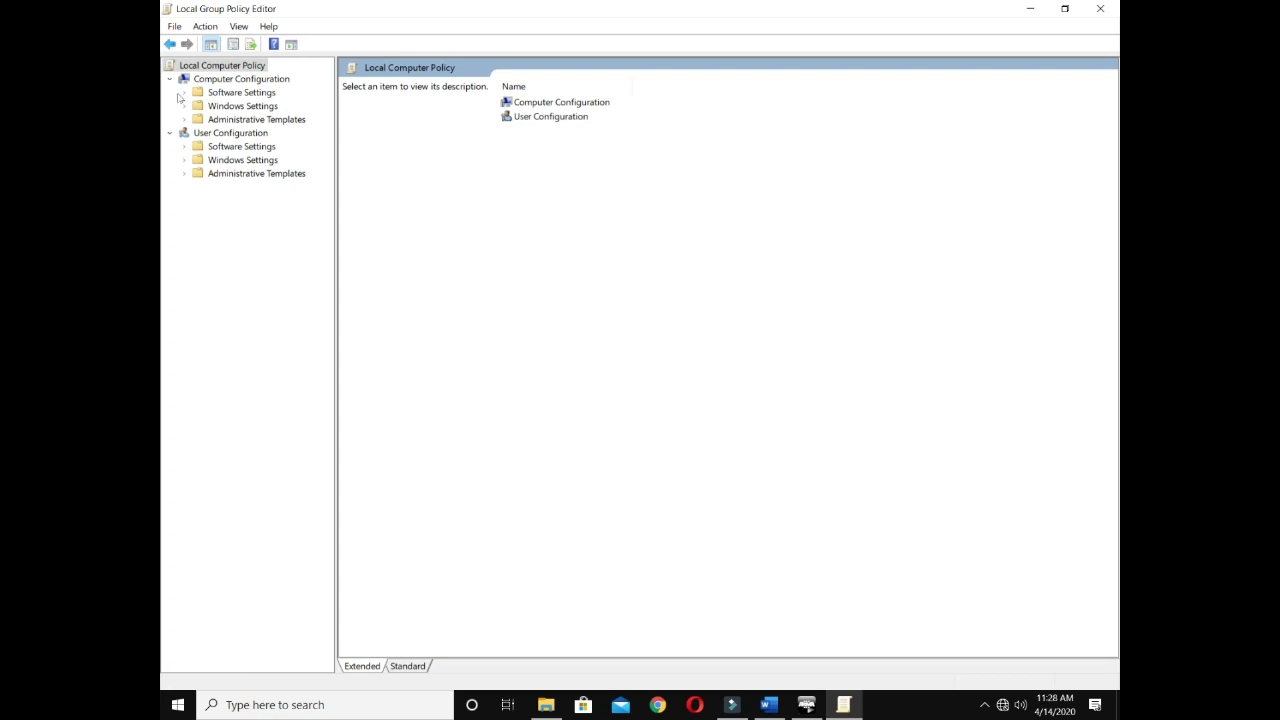
Step: Under Windows Components > Windows Defender Antivirus, set 'Turn off Windows Defender Antivirus' to Enabled
left_click(213, 120)
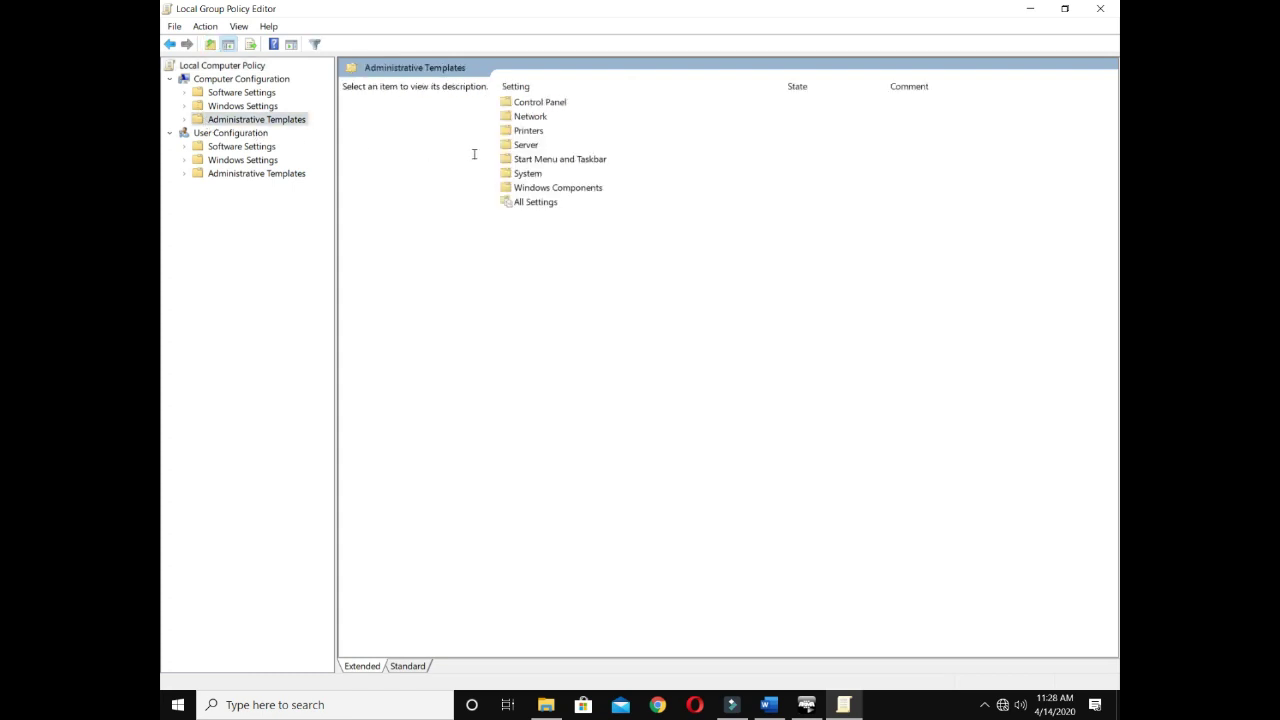
left_click(557, 190)
double_click(557, 190)
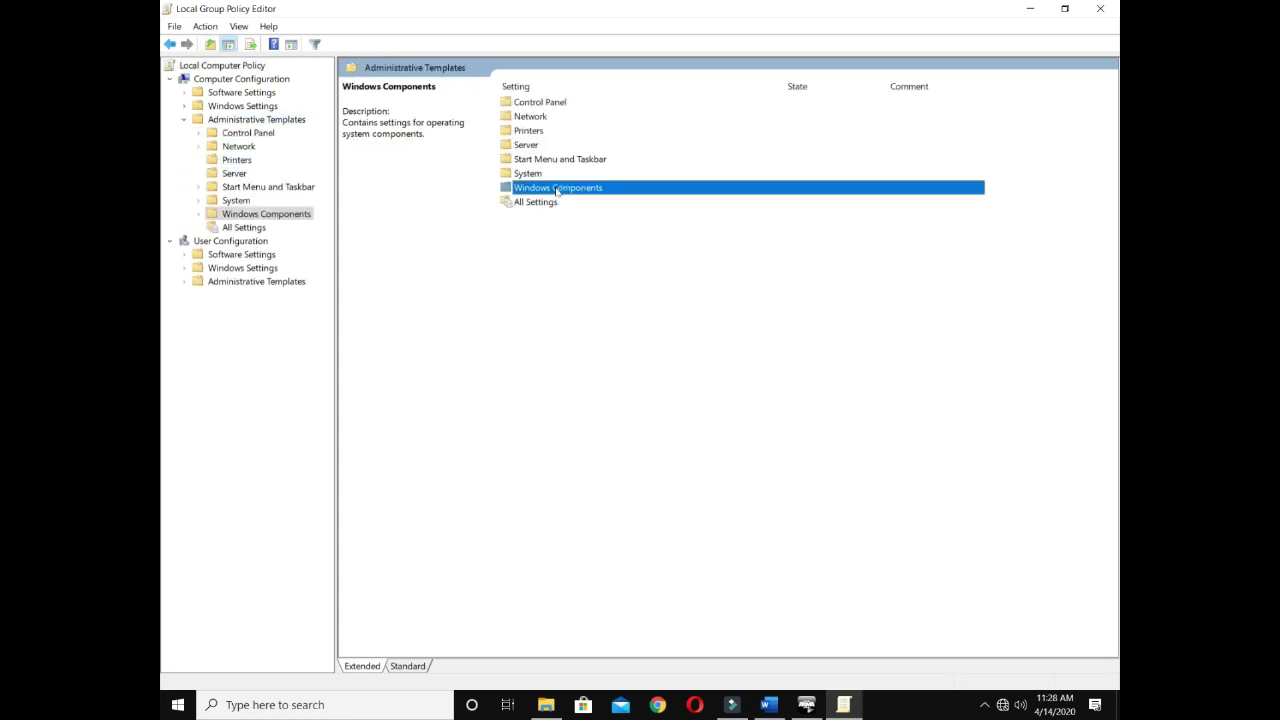
scroll(585, 328, "down", 3)
scroll(585, 328, "down", 10)
left_click(548, 430)
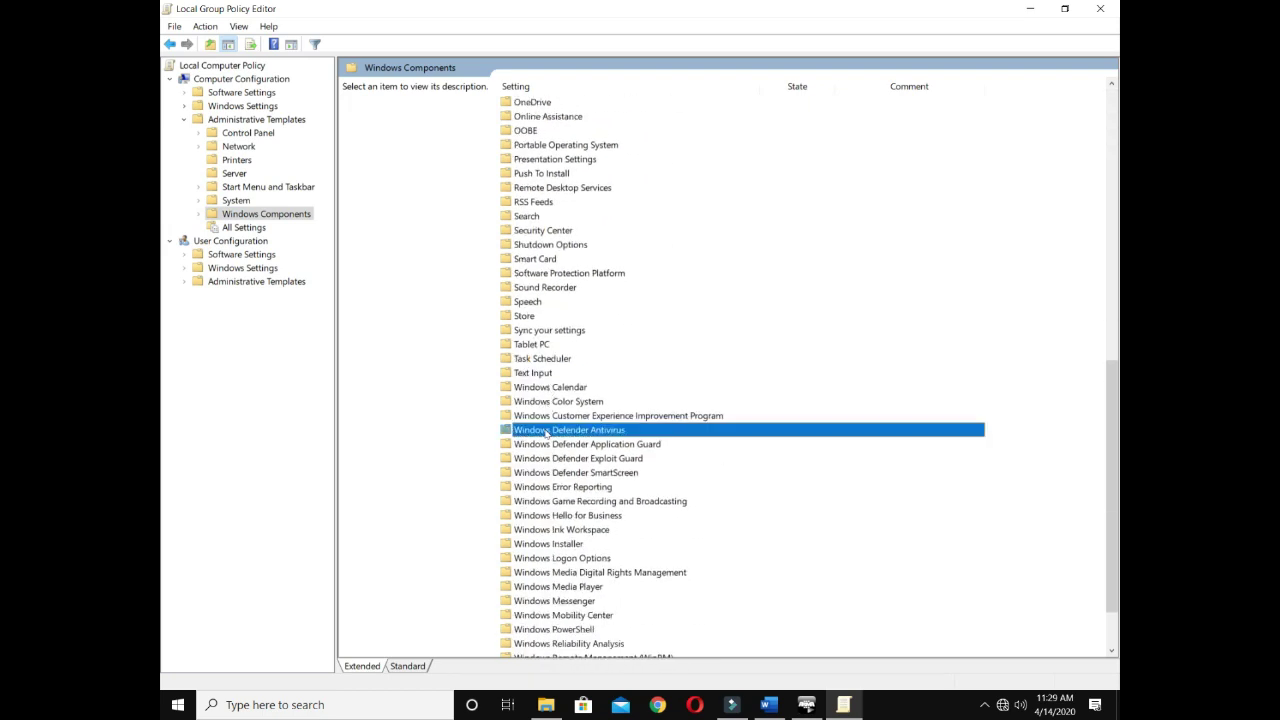
double_click(556, 433)
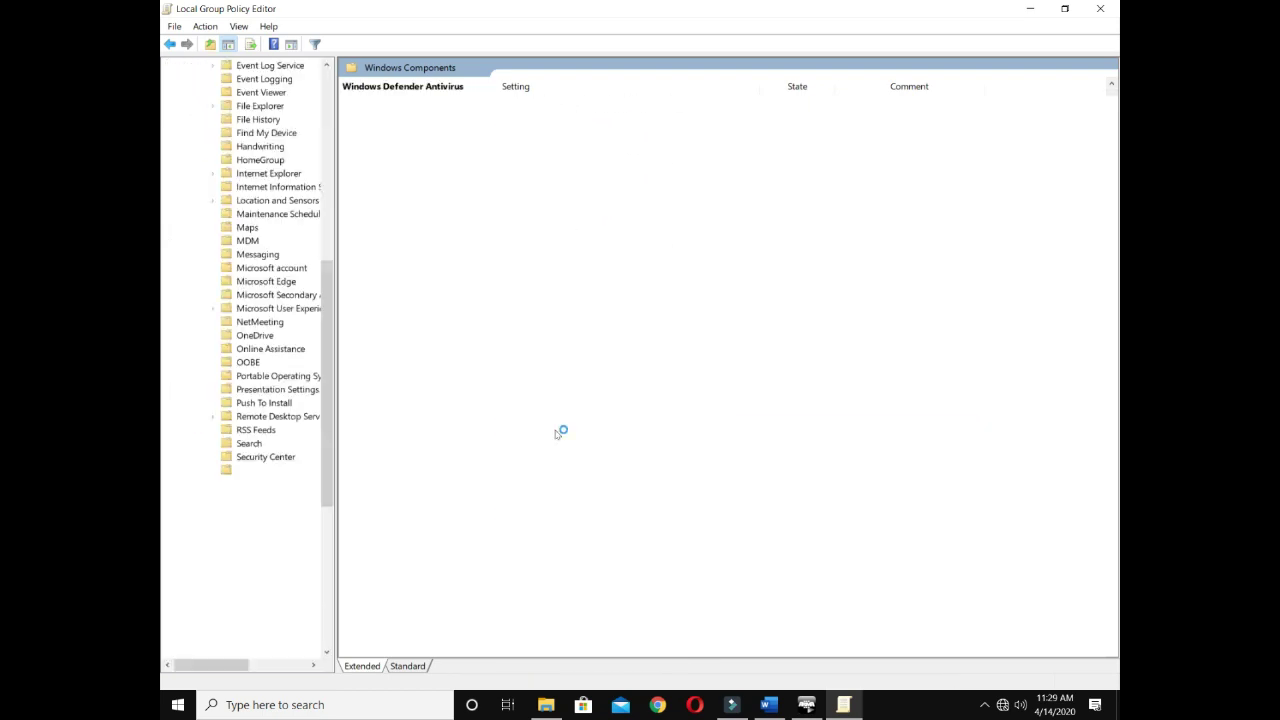
left_click(595, 304)
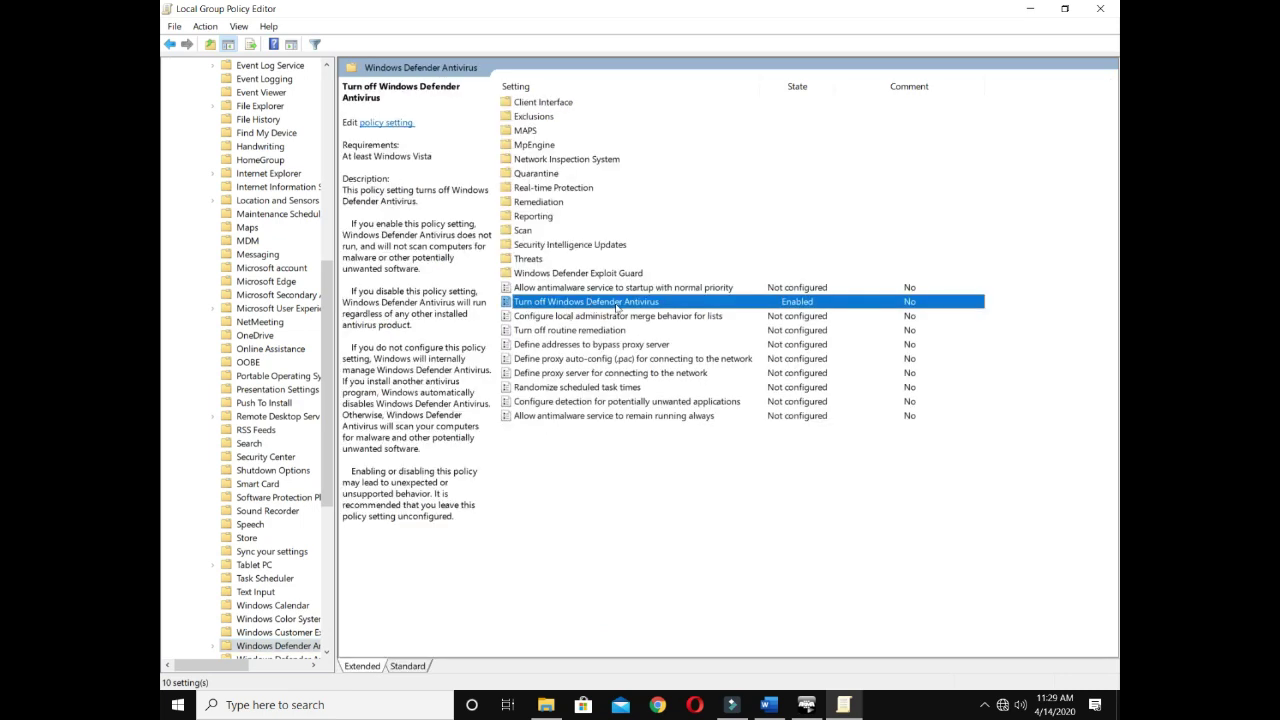
double_click(617, 306)
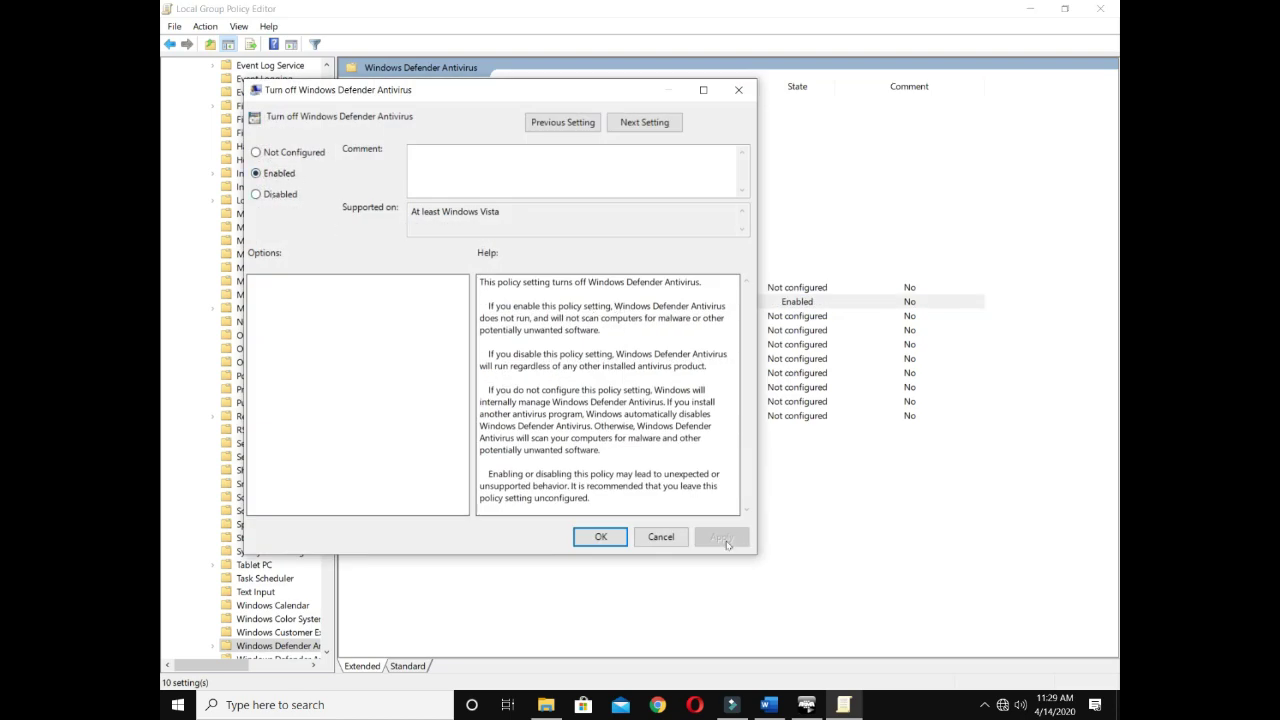
left_click(581, 542)
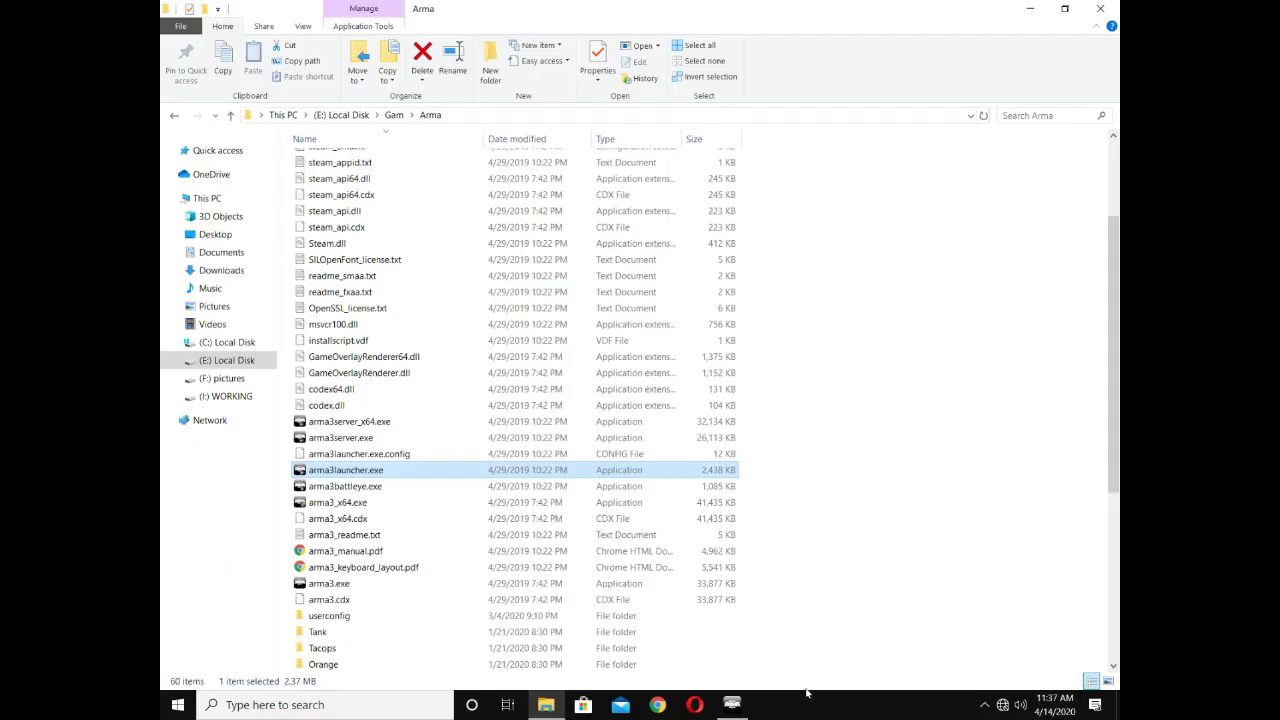
Step: Open Task Manager from the taskbar and jump from Arma 3 to the arma3.exe details
right_click(808, 693)
left_click(832, 627)
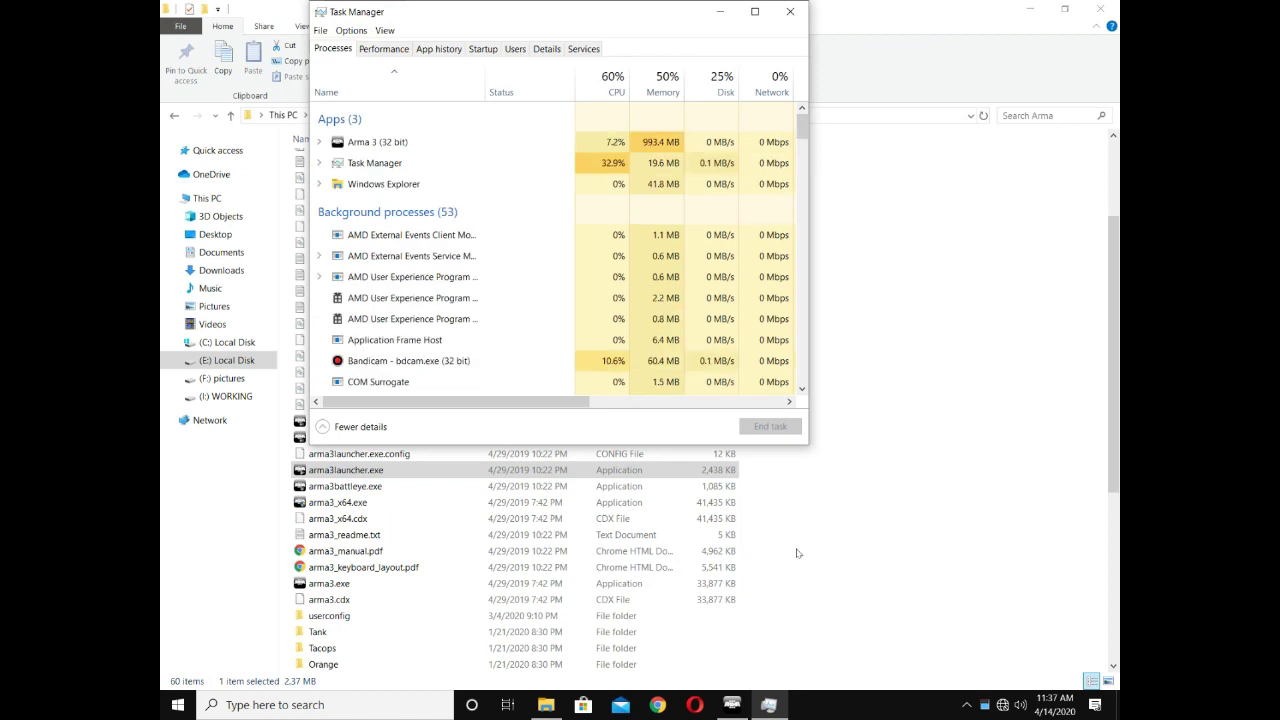
right_click(389, 149)
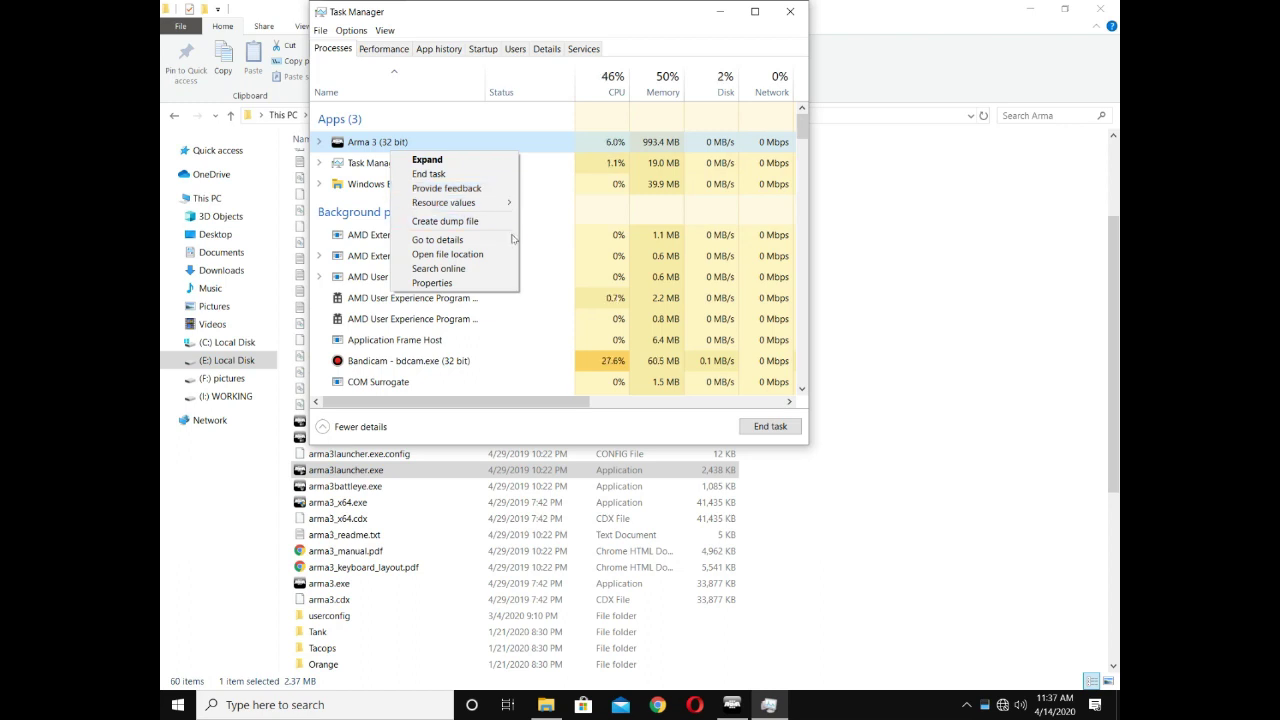
left_click(440, 240)
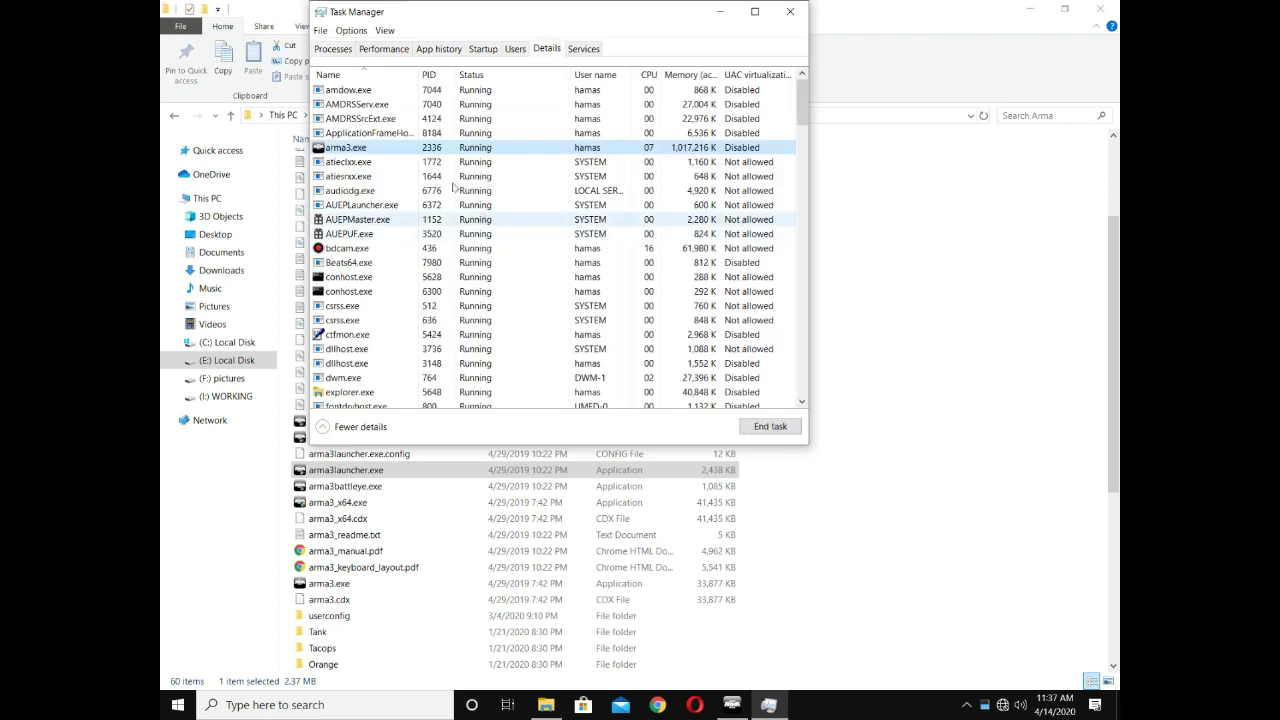
Step: Set arma3.exe priority to Above normal and confirm the change
right_click(419, 152)
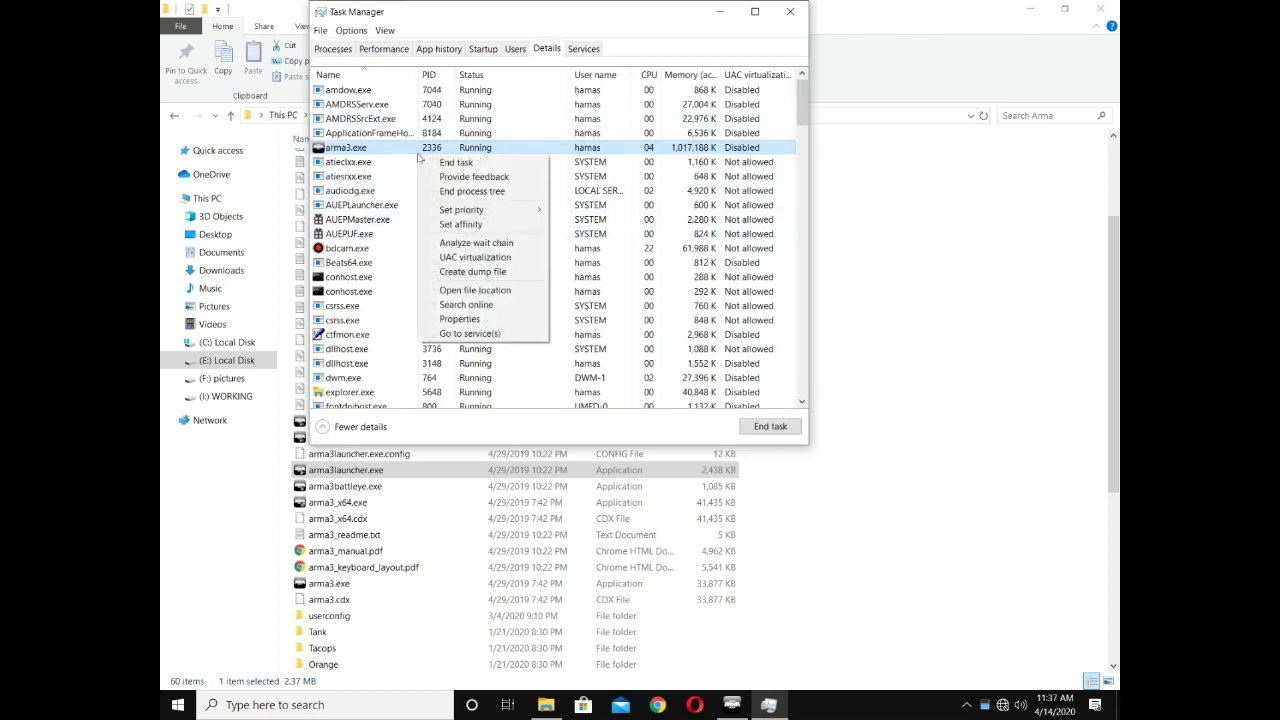
mouse_move(515, 211)
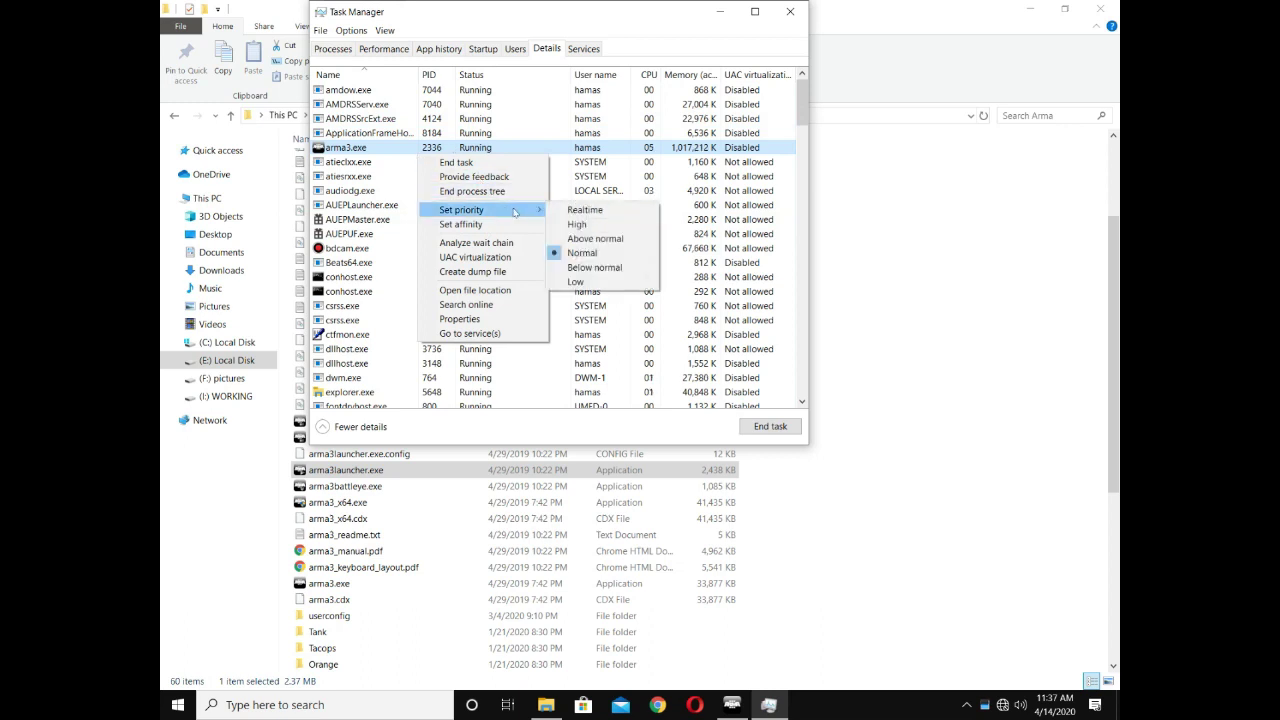
left_click(598, 238)
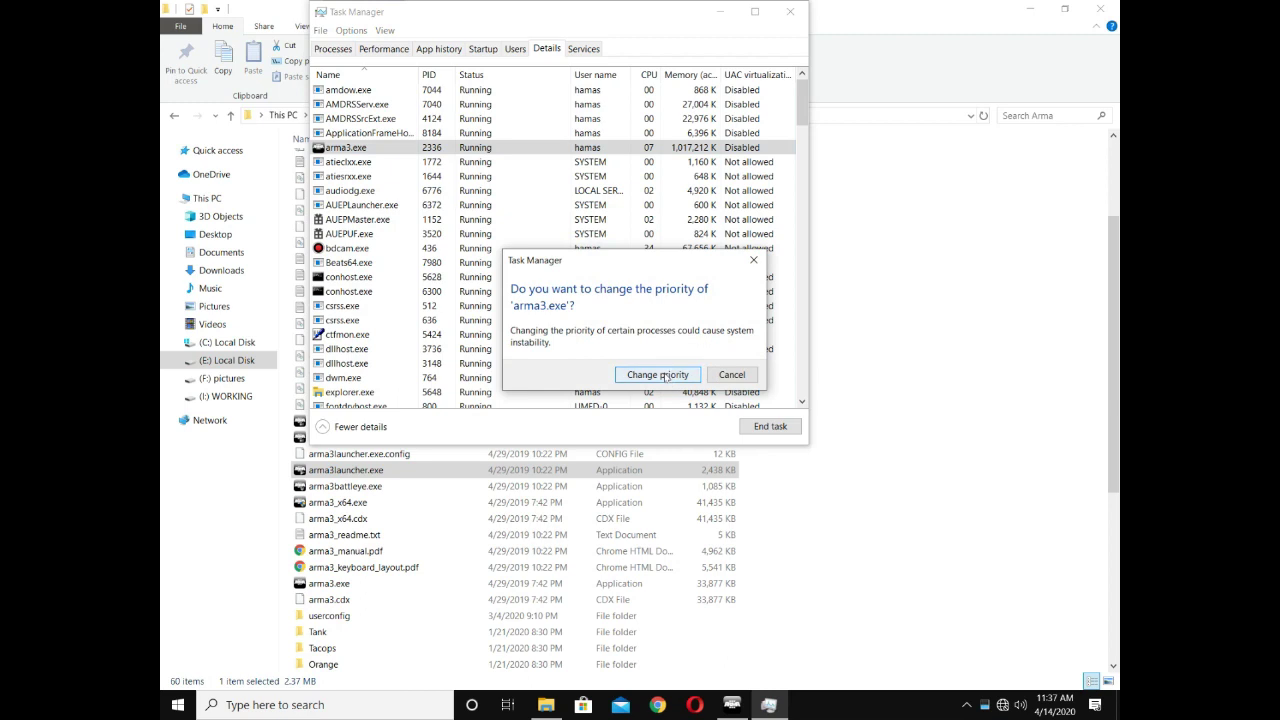
left_click(657, 374)
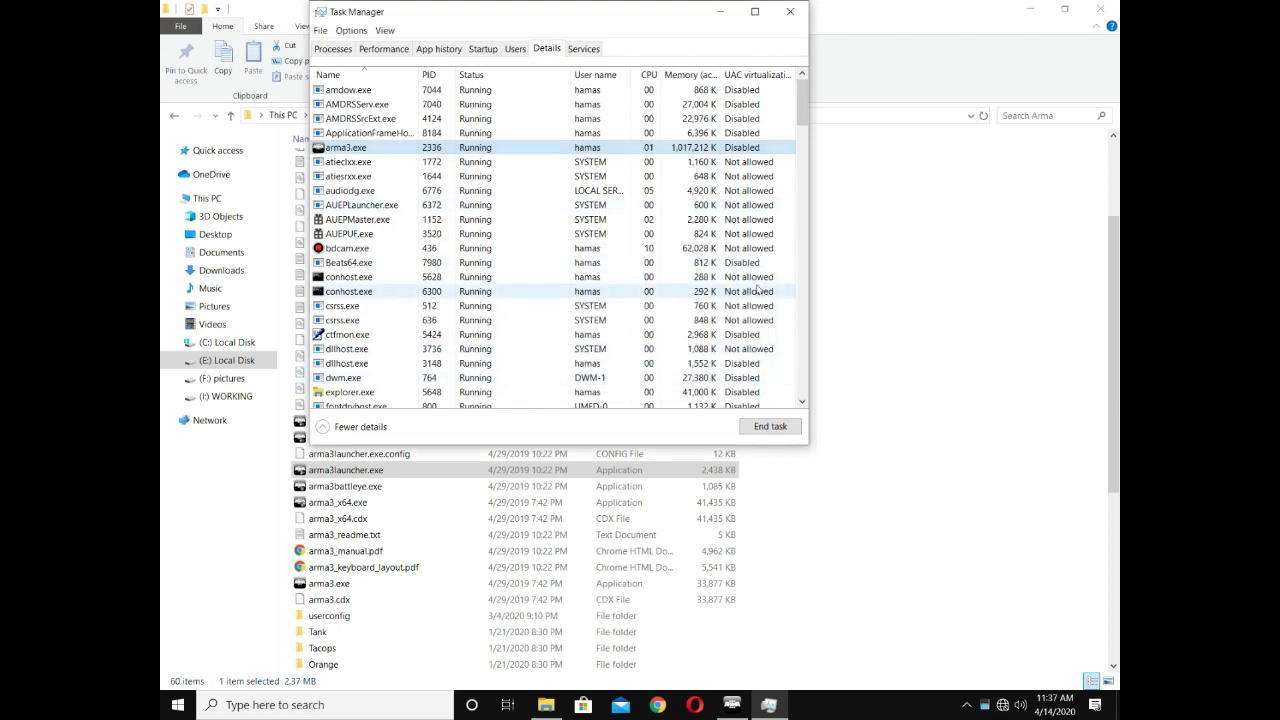
left_click(790, 12)
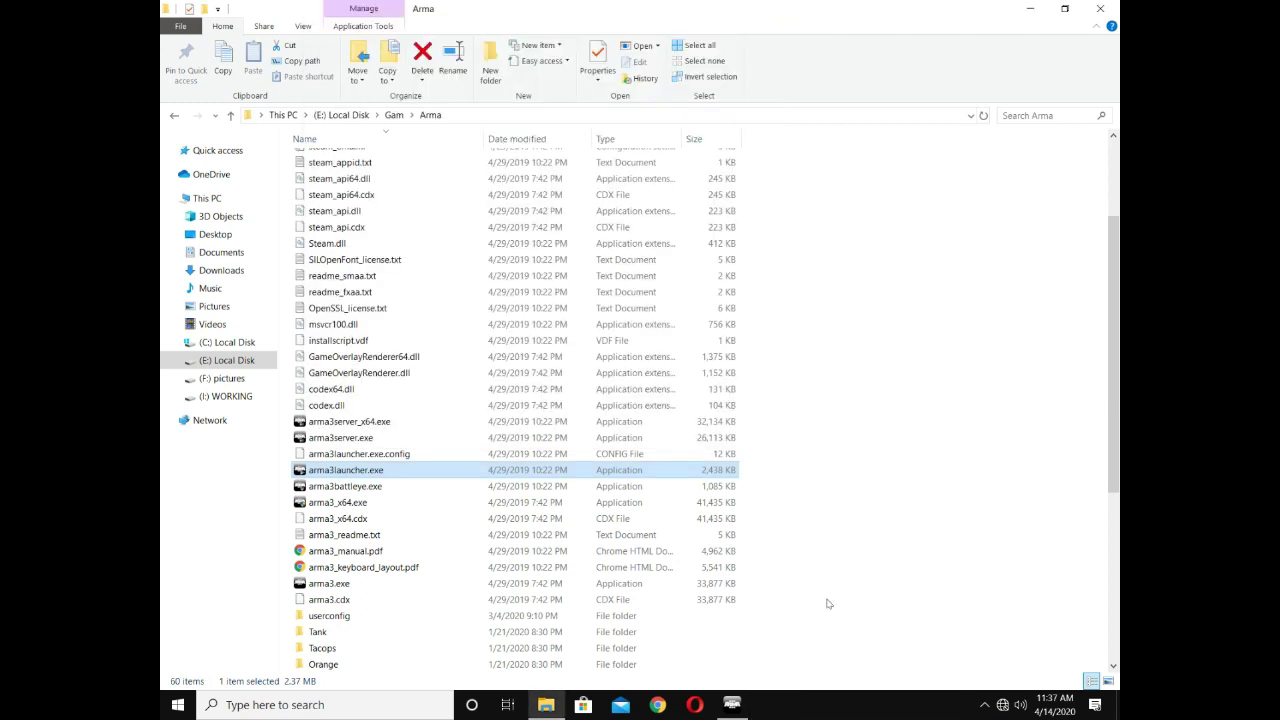